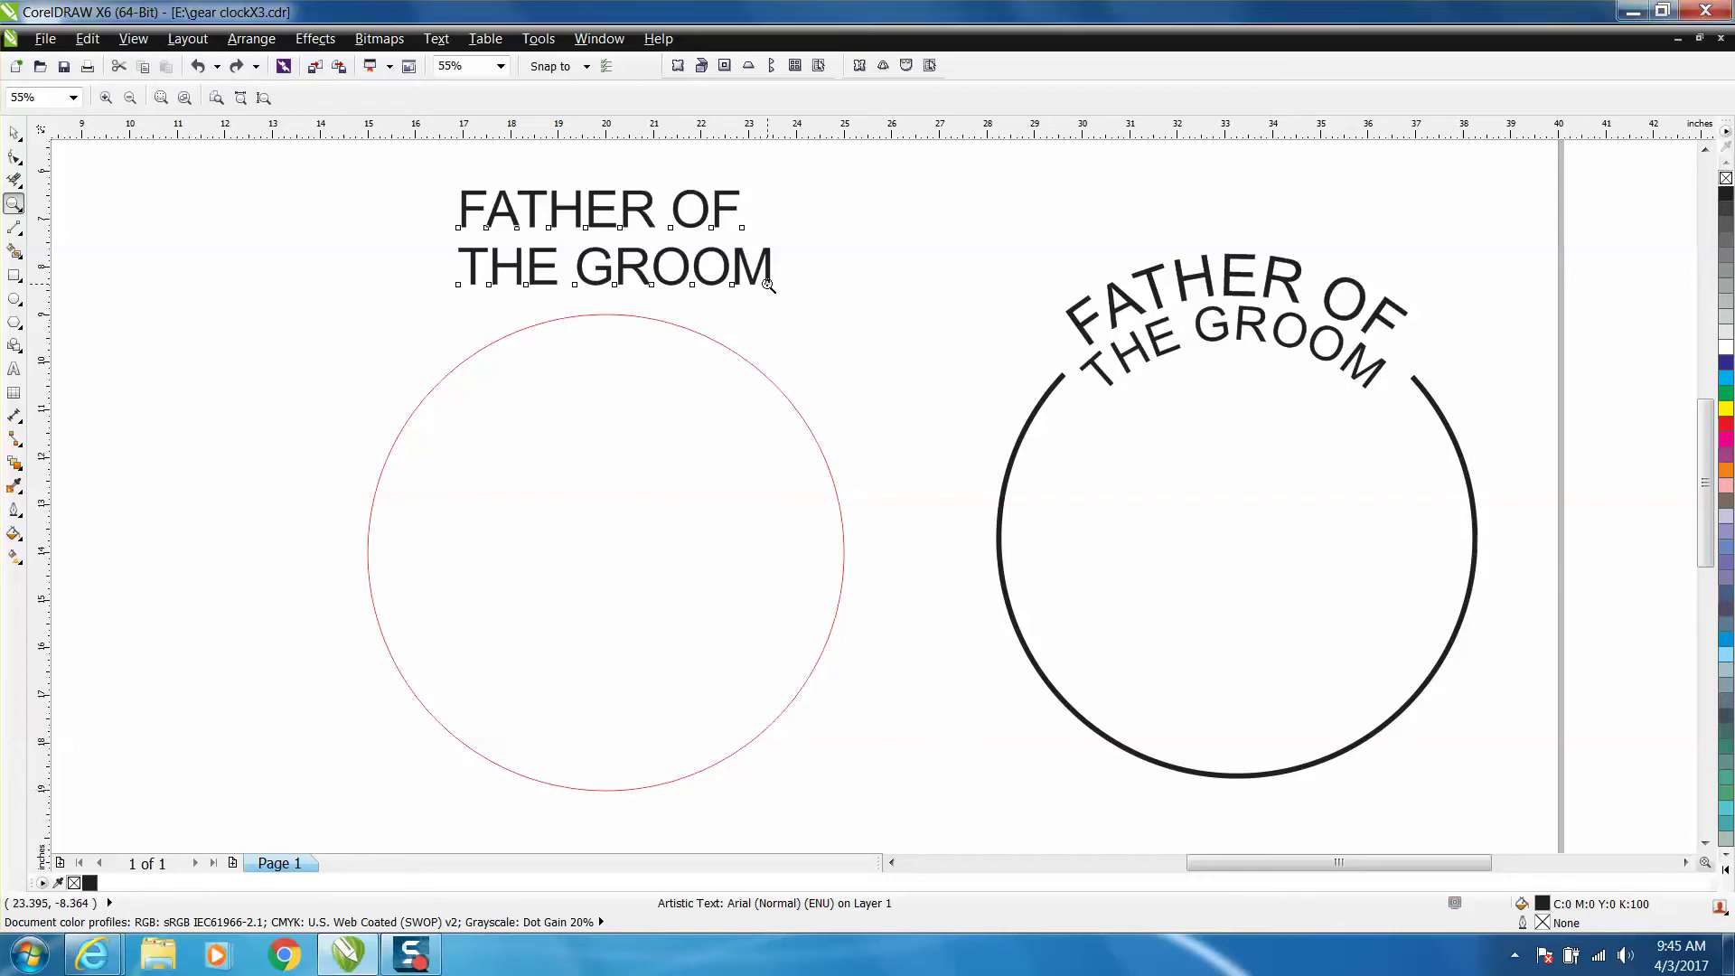
Step: Move the two-line FATHER OF / THE GROOM text slightly down-left to sit just above the circle
{"action": "left_click", "coordinate": [14, 134]}
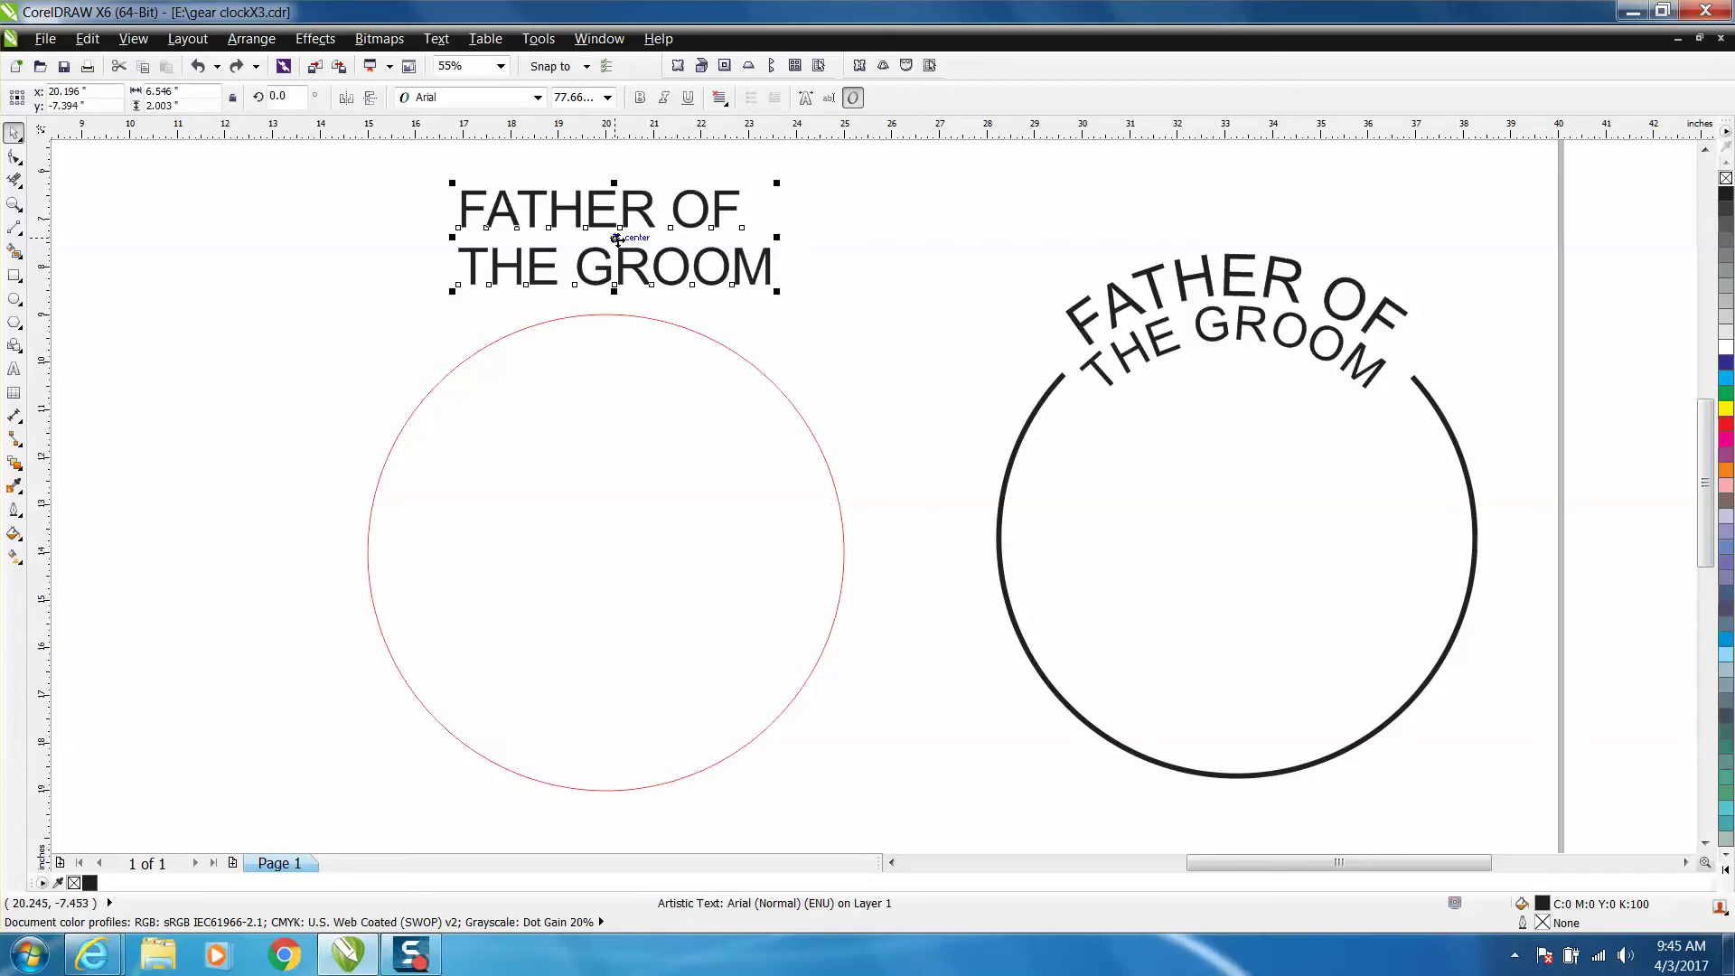
{"action": "left_click_drag", "start_coordinate": [618, 240], "coordinate": [569, 229]}
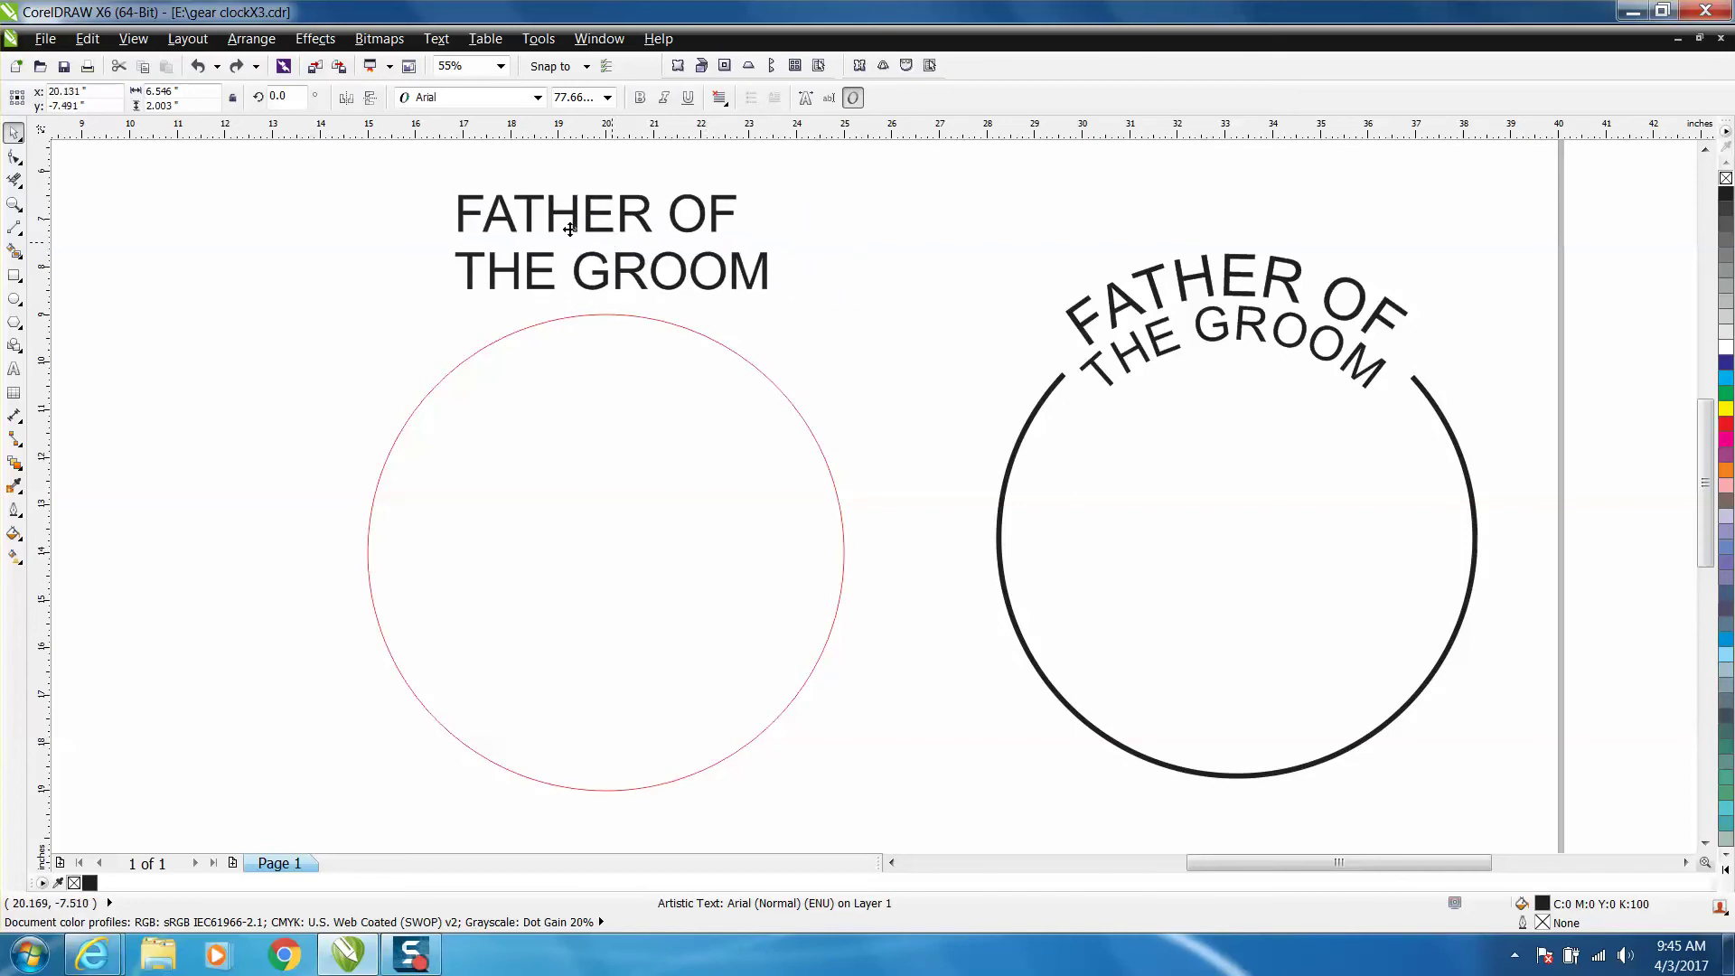
{"action": "left_click", "coordinate": [261, 43]}
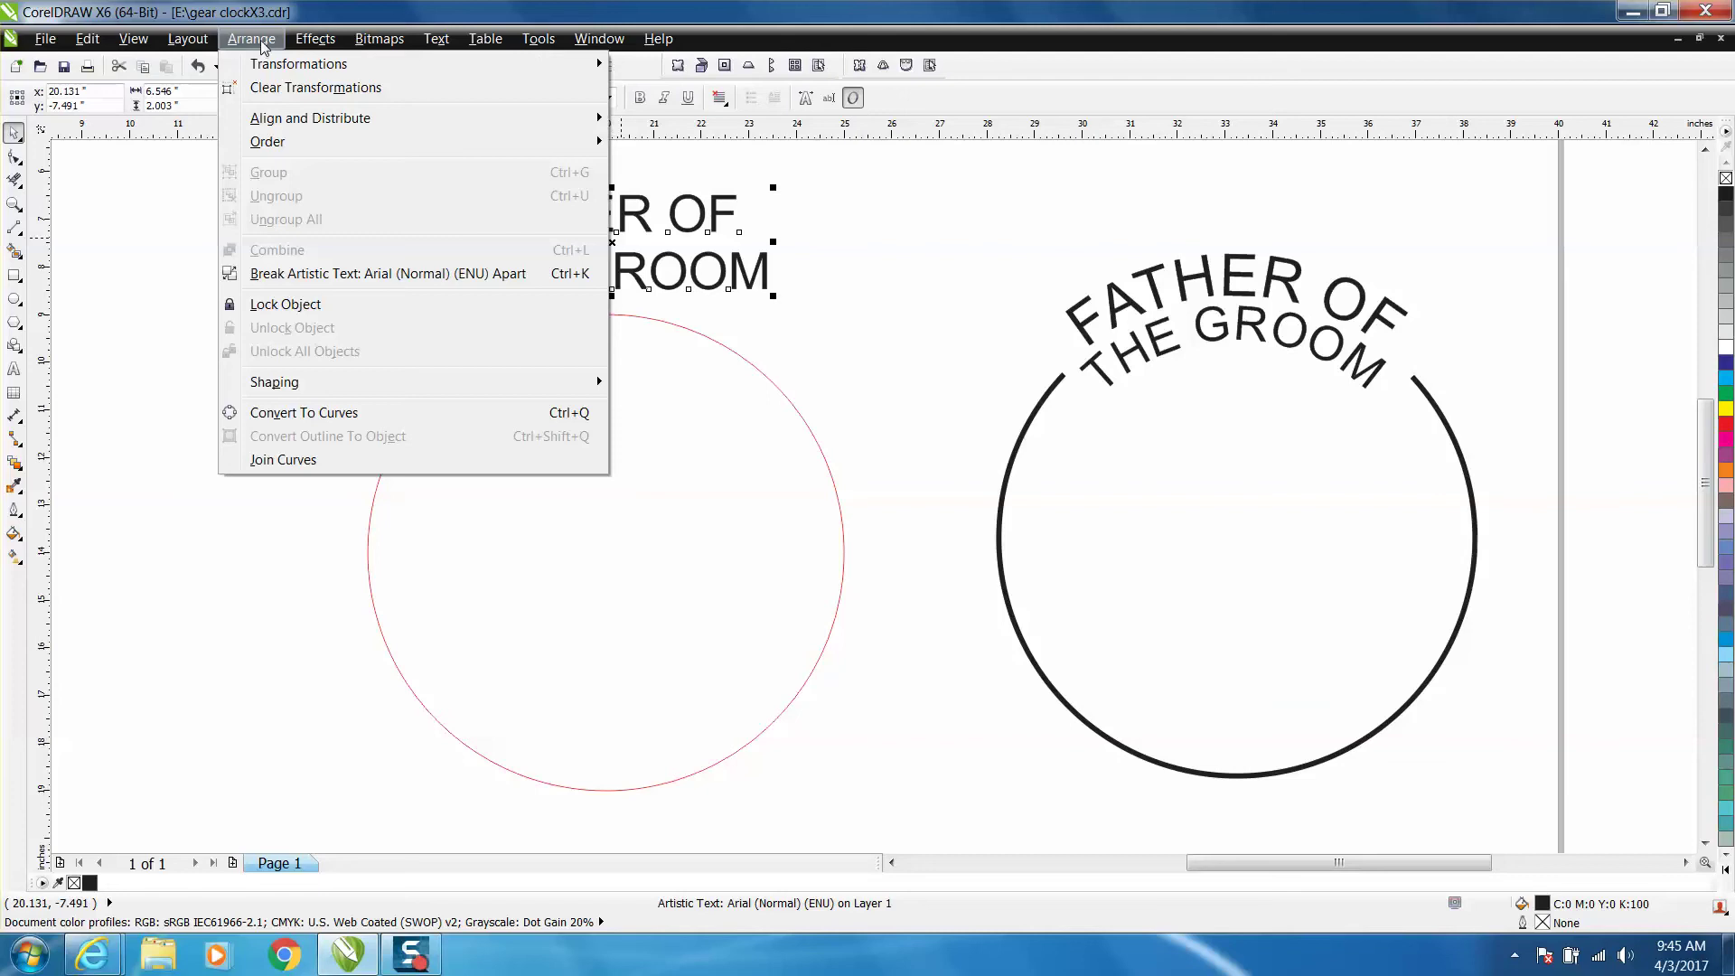
Step: Break the artistic text apart into two lines and shrink THE GROOM to 67 pt
{"action": "left_click", "coordinate": [327, 276]}
{"action": "left_click", "coordinate": [323, 267]}
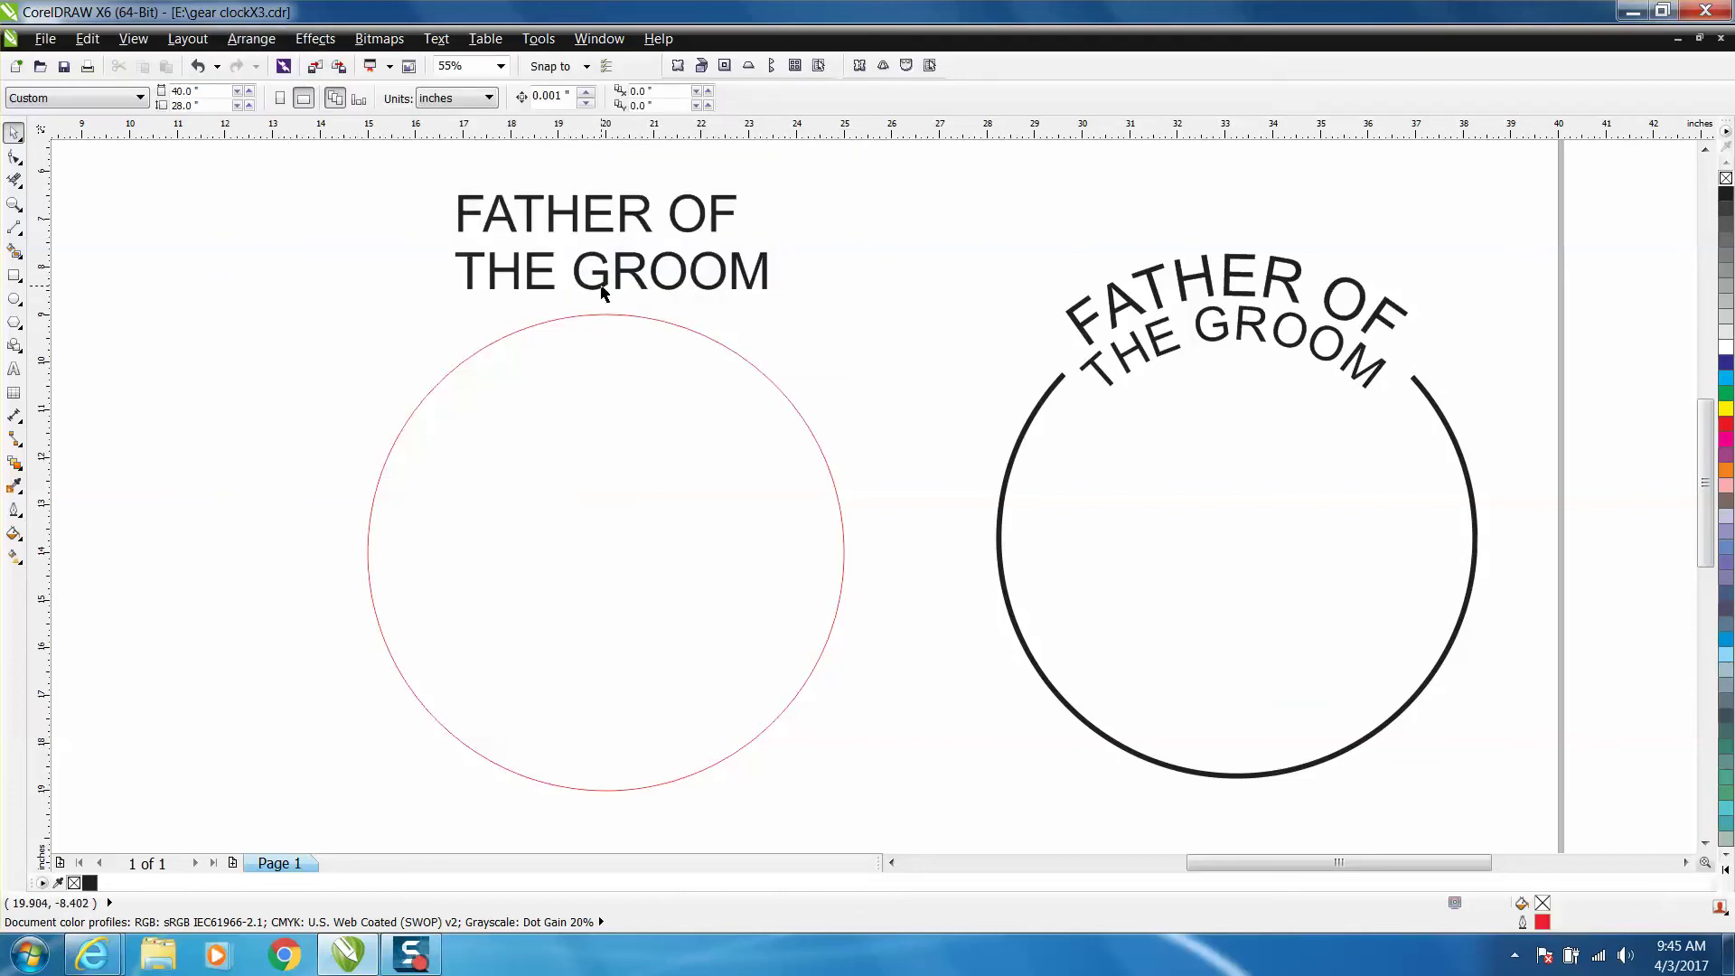
{"action": "left_click", "coordinate": [602, 286]}
{"action": "left_click", "coordinate": [592, 98]}
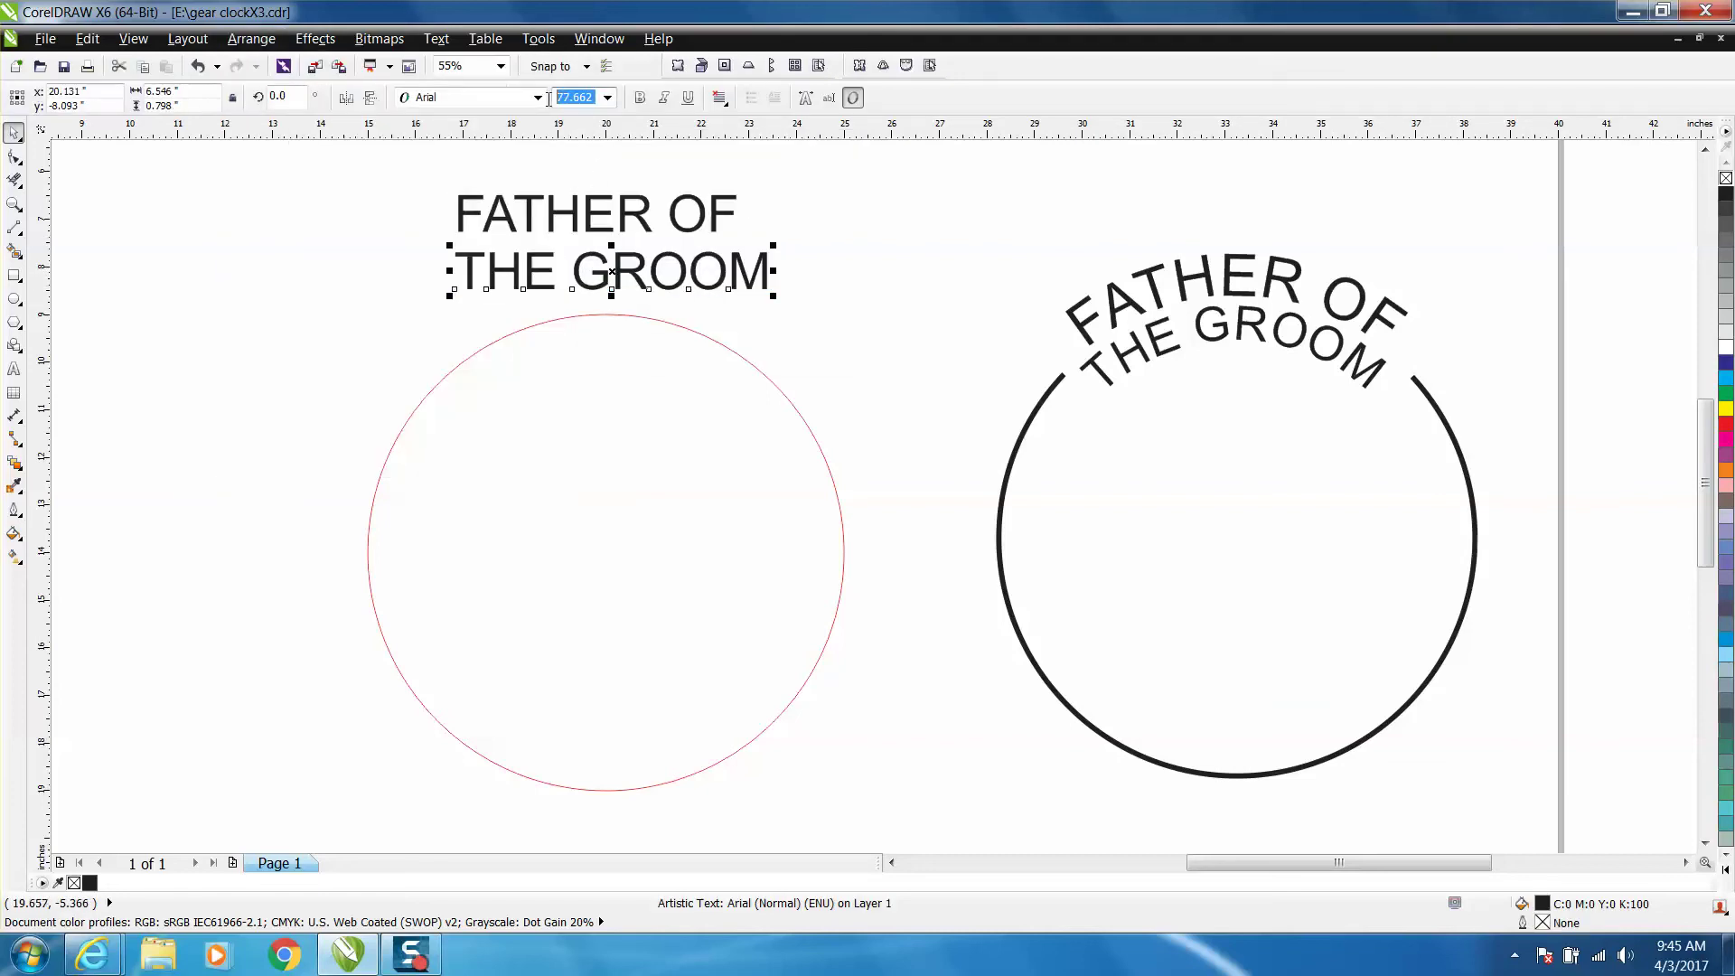
{"action": "type", "text": "67"}
{"action": "key", "text": "Return"}
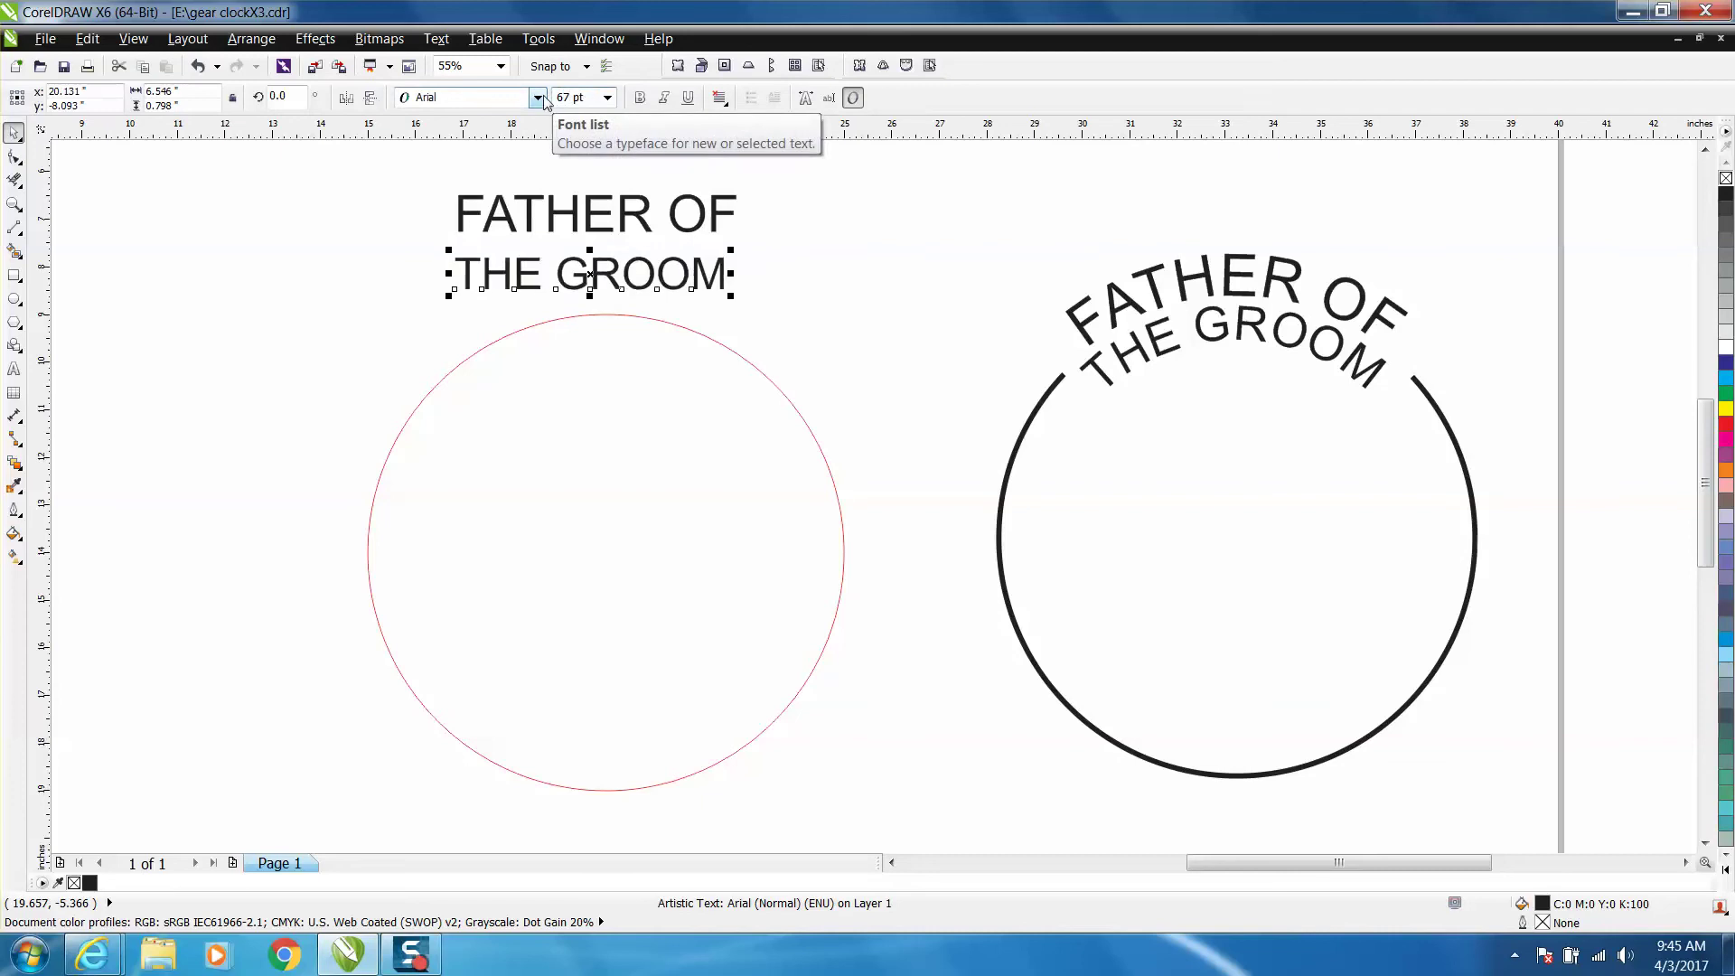
{"action": "left_click", "coordinate": [729, 208]}
Step: Fit FATHER OF to the top of the red circle
{"action": "left_click", "coordinate": [721, 213]}
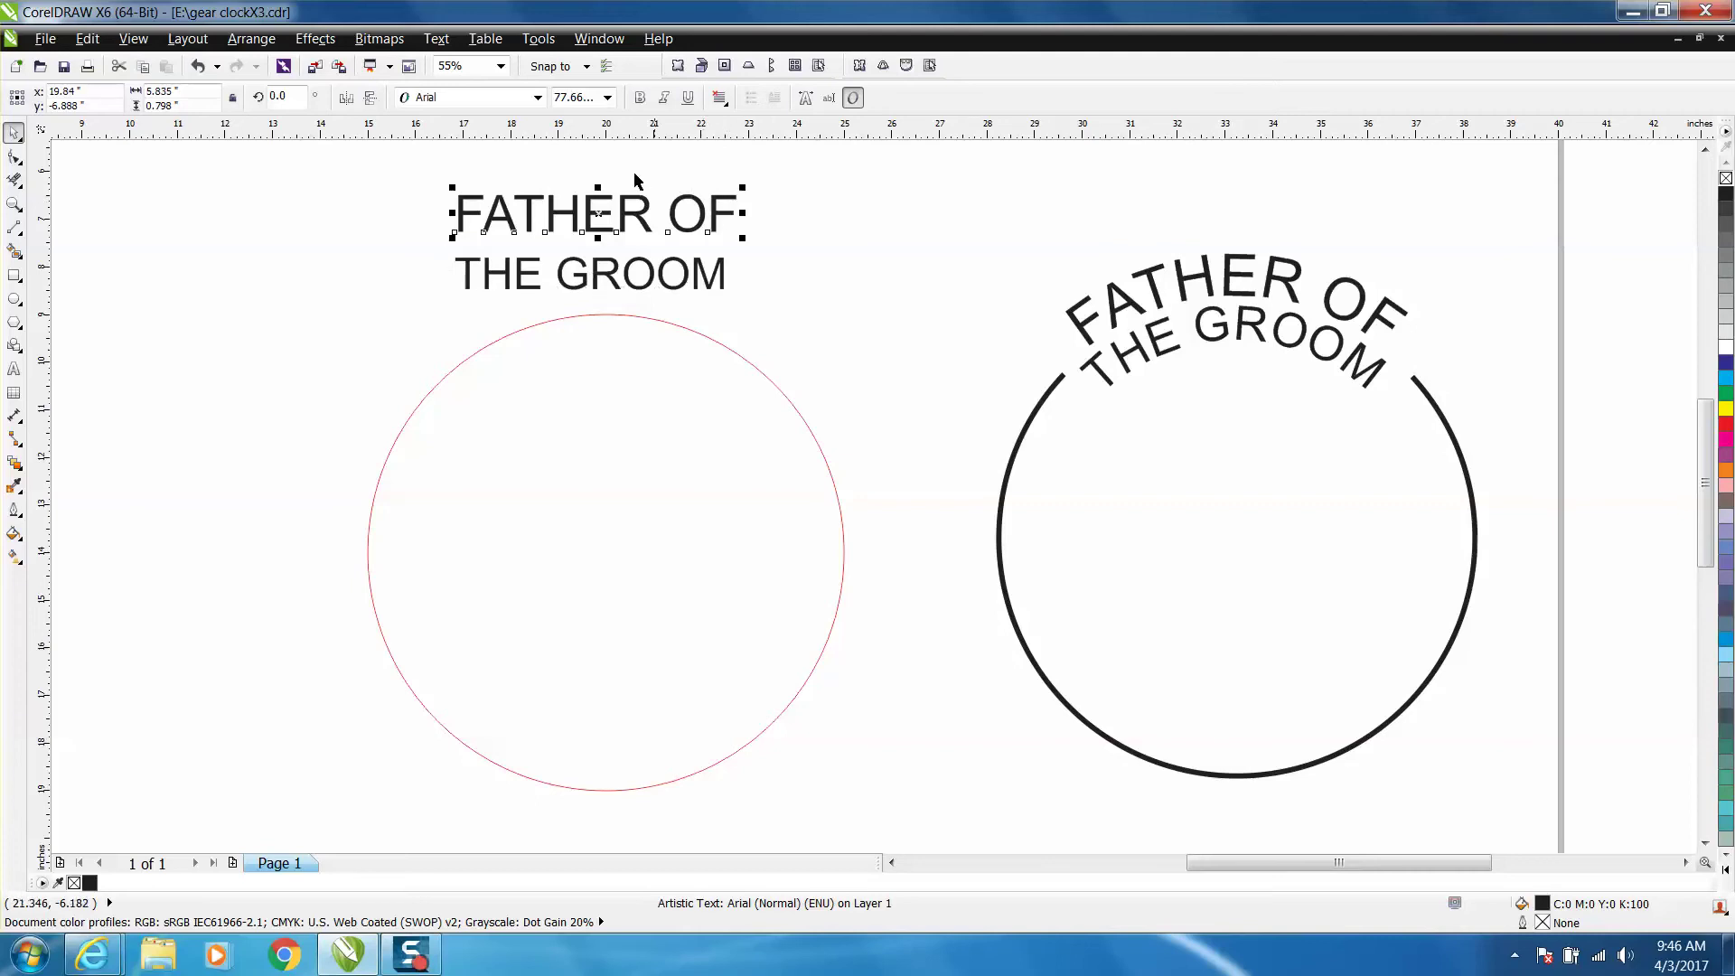
{"action": "left_click", "coordinate": [435, 41]}
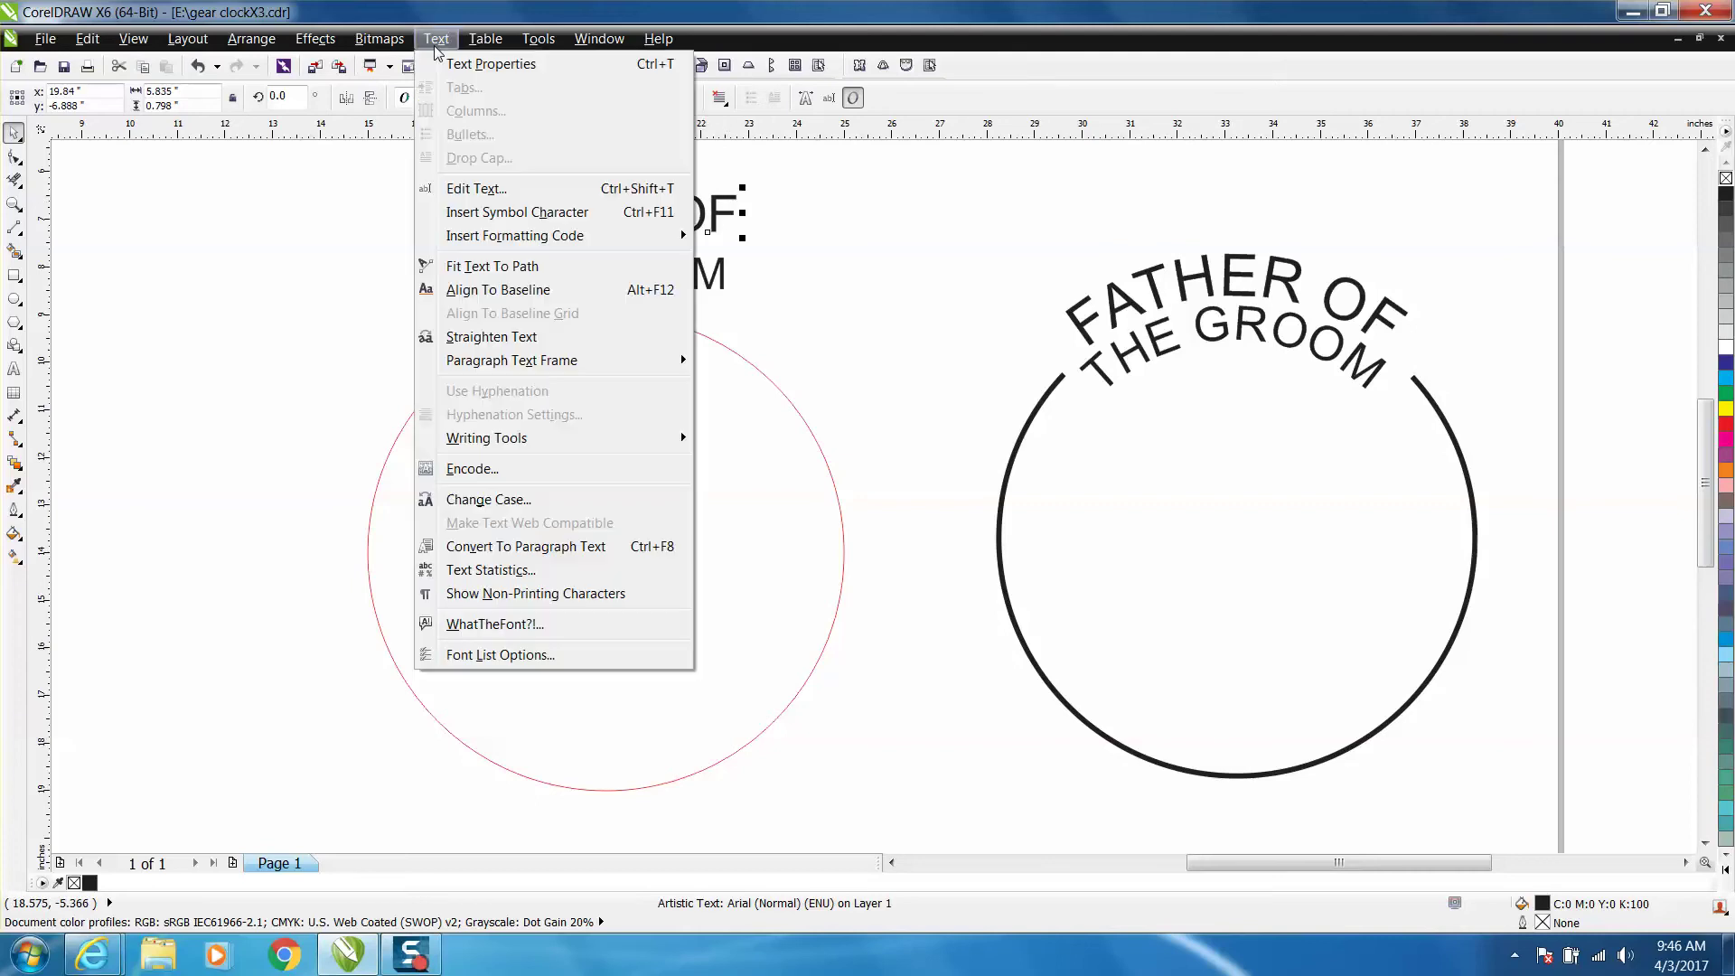
{"action": "left_click", "coordinate": [474, 267]}
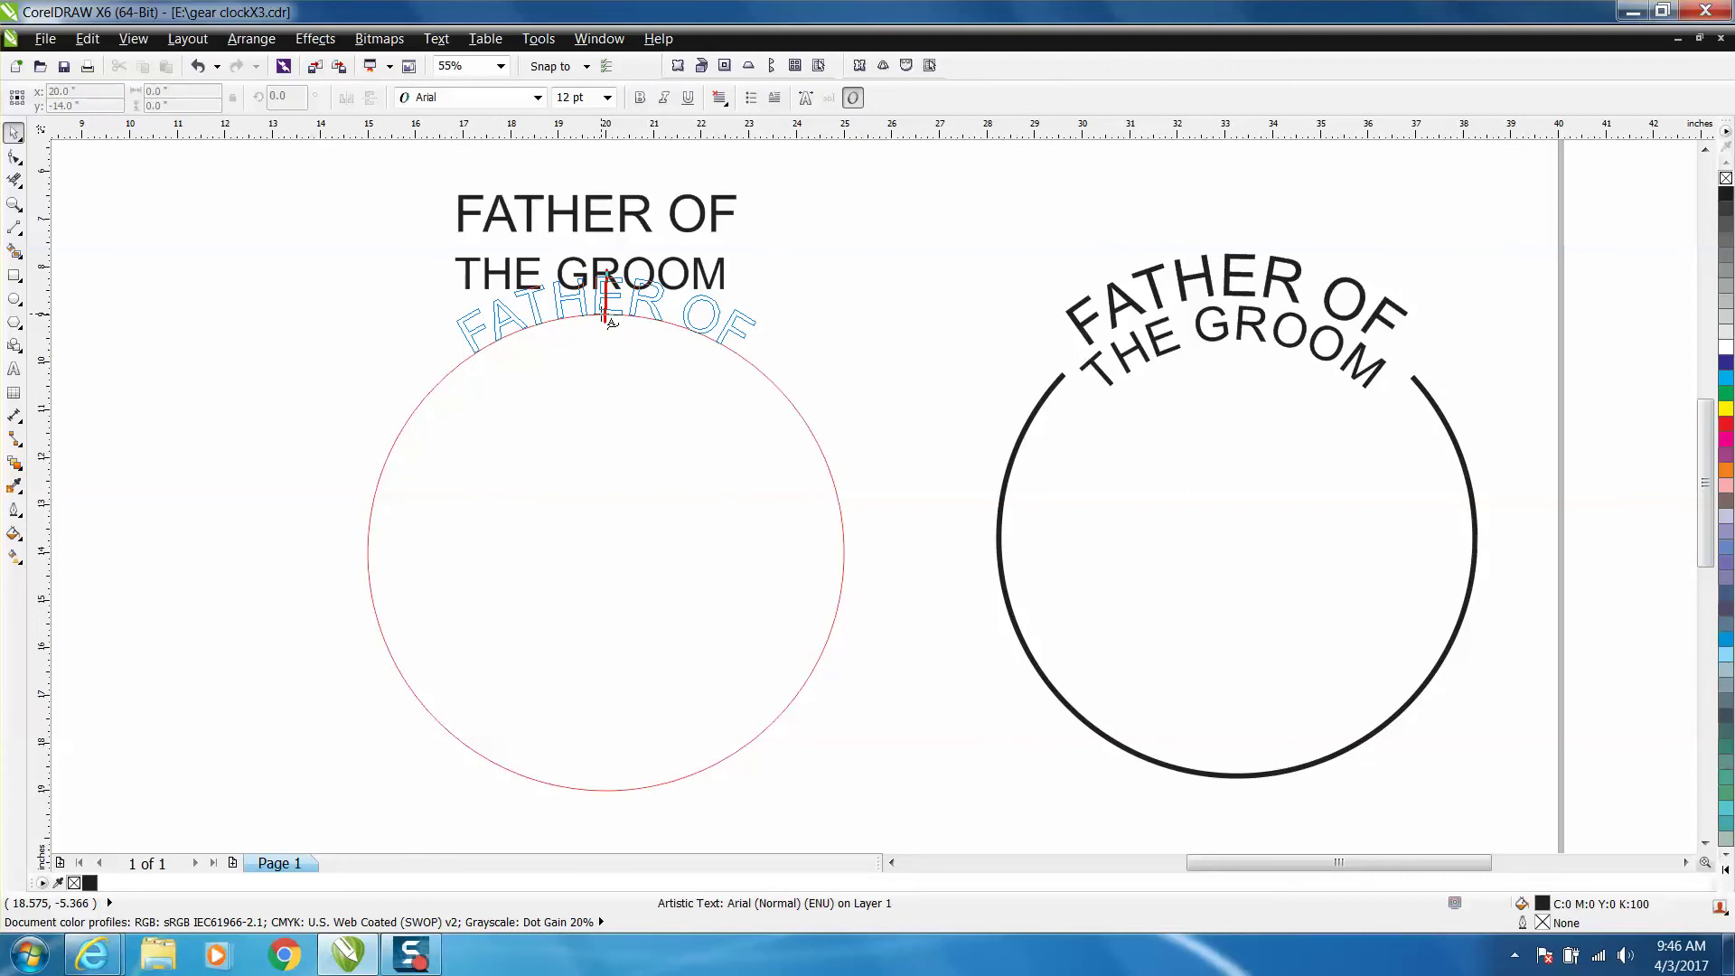
{"action": "left_click", "coordinate": [611, 321]}
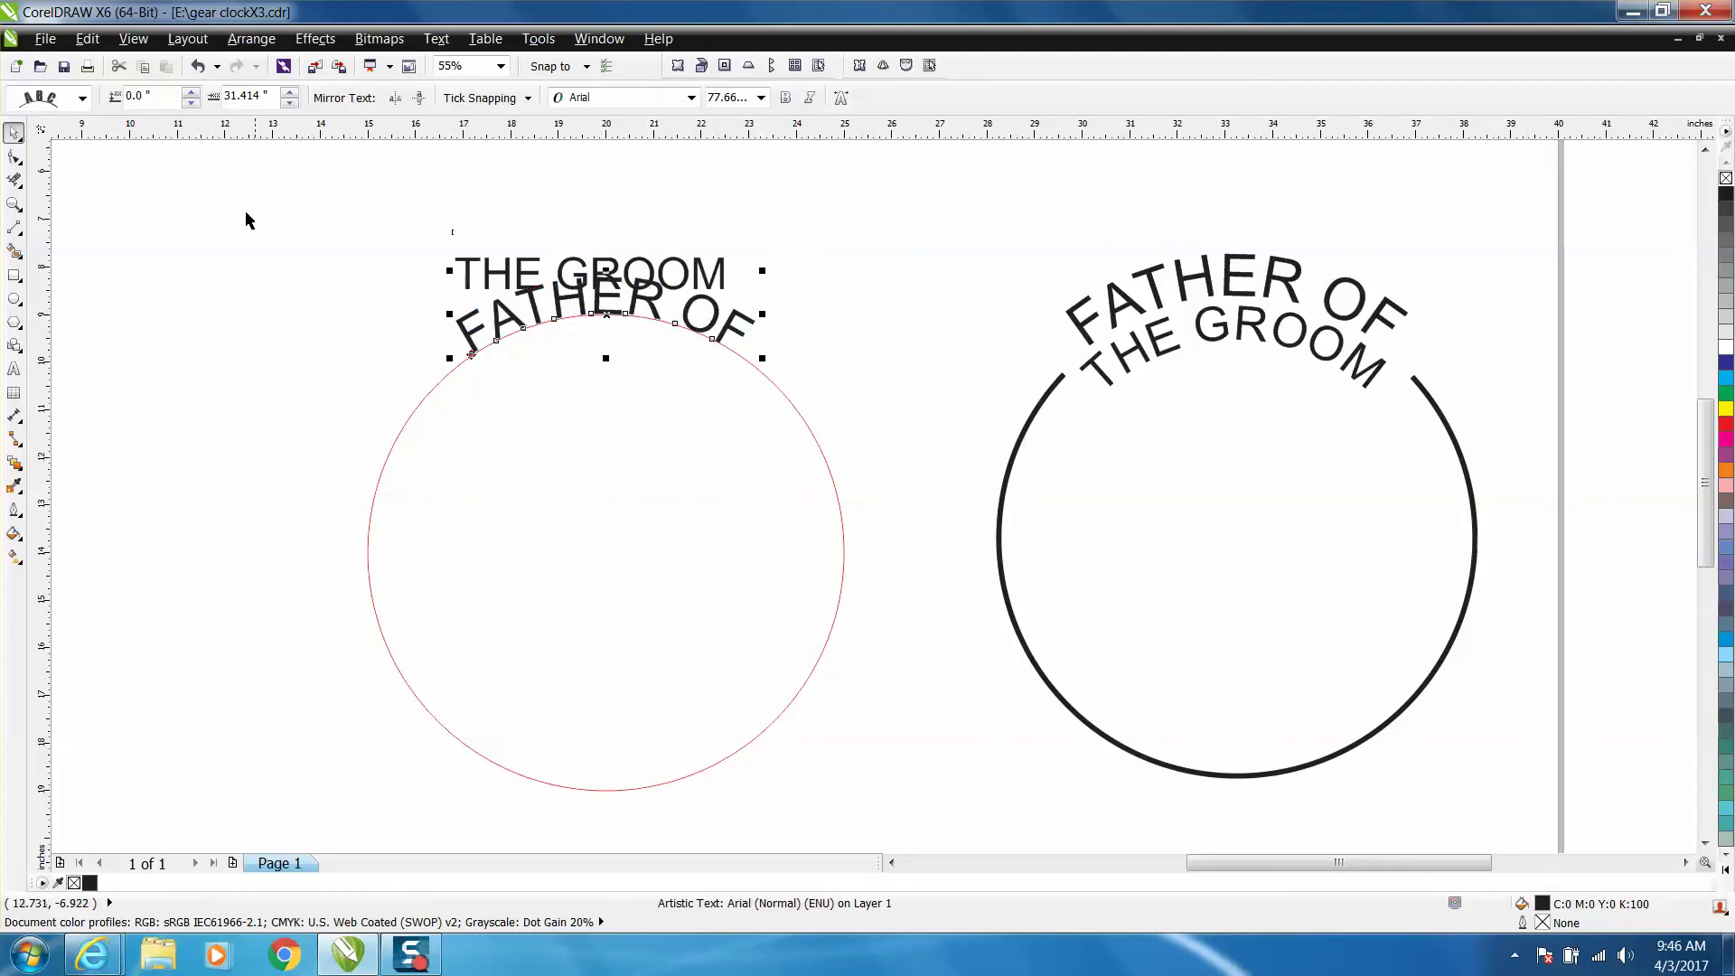
{"action": "left_click", "coordinate": [411, 253]}
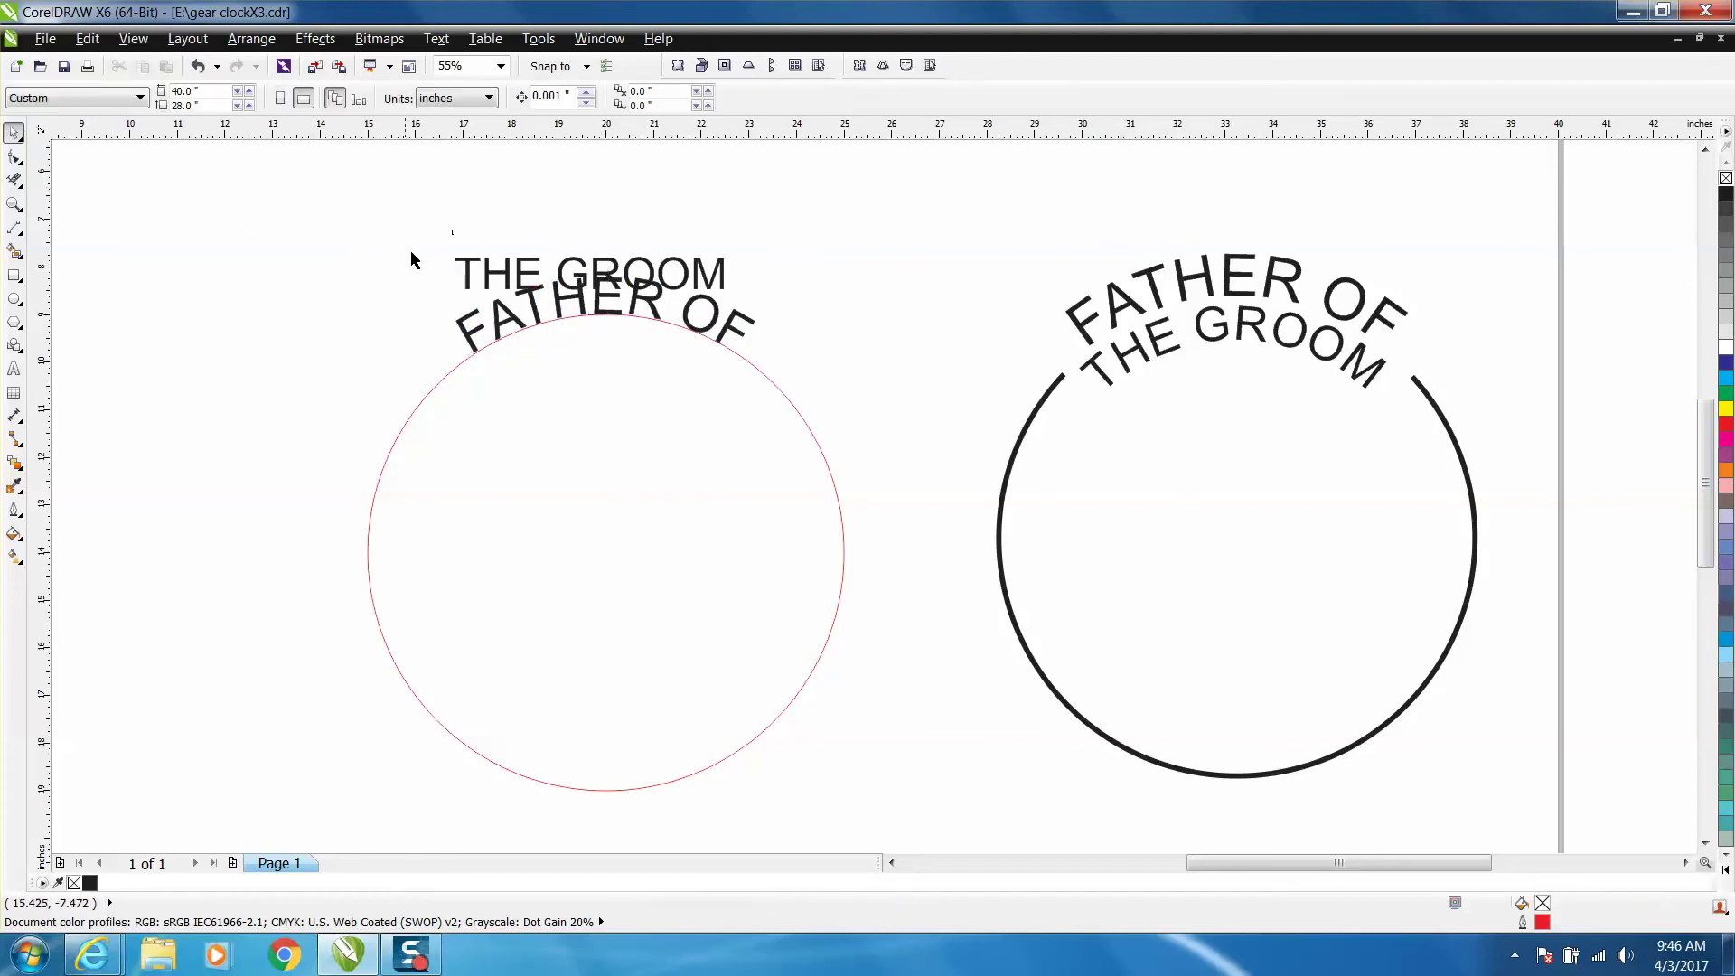
Step: Fit THE GROOM to the top of the red circle as well
{"action": "left_click", "coordinate": [468, 269]}
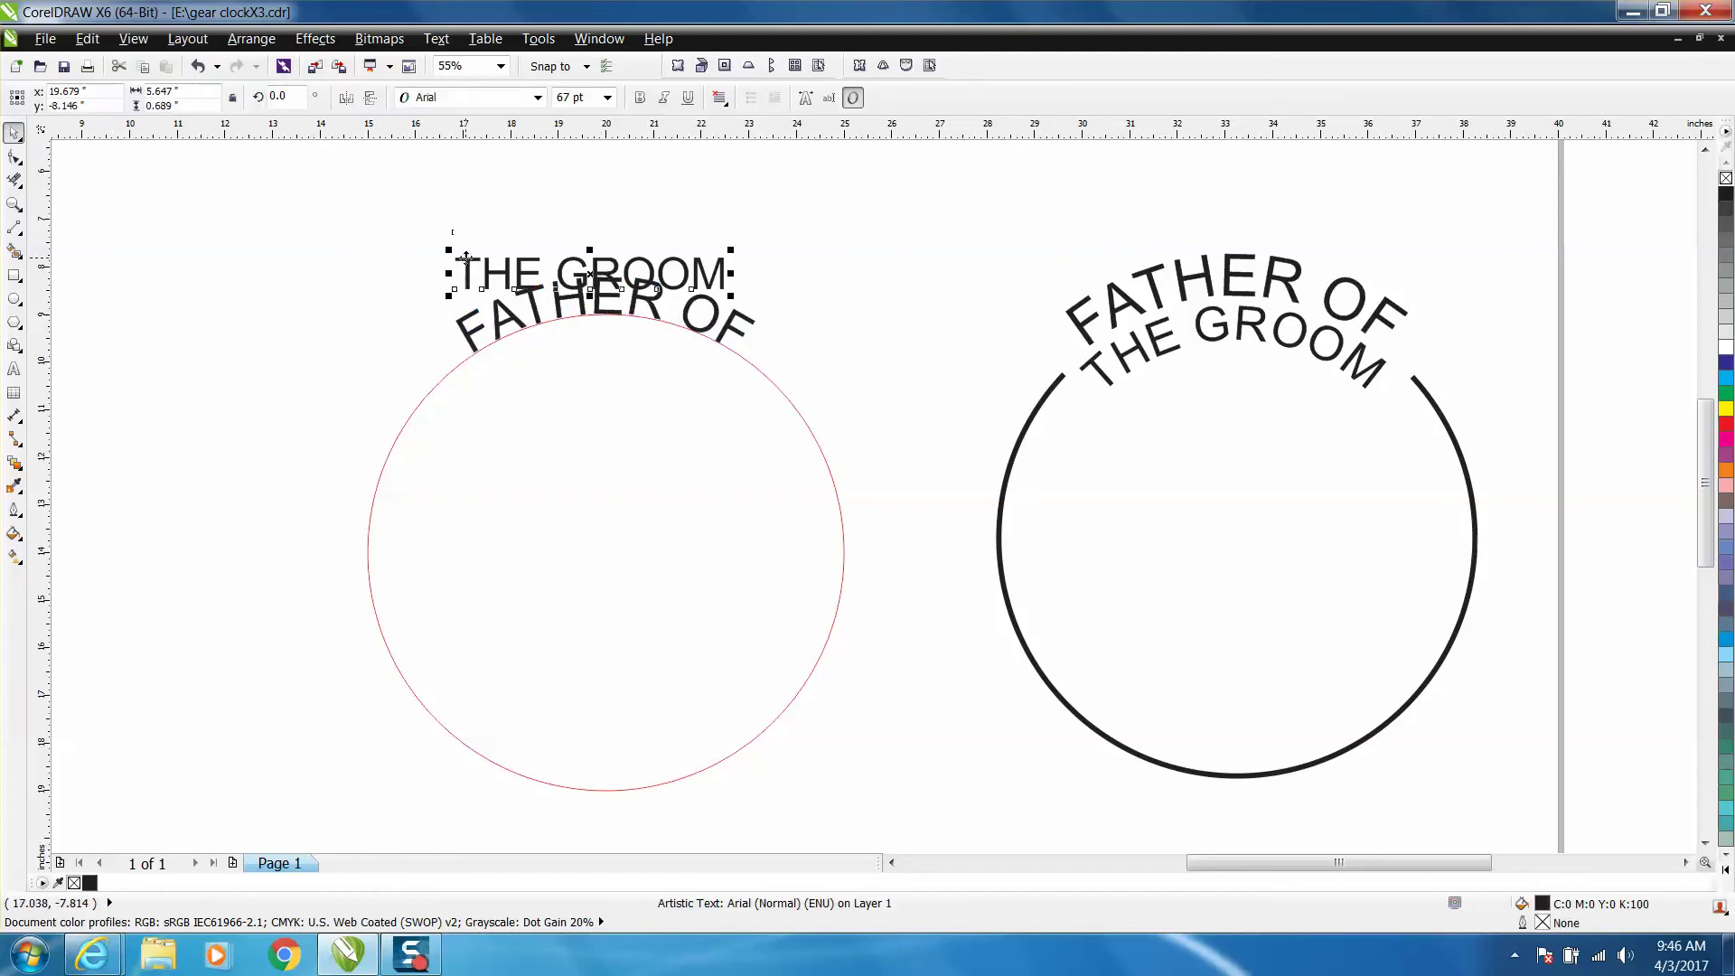
{"action": "left_click", "coordinate": [436, 37]}
{"action": "left_click", "coordinate": [492, 265]}
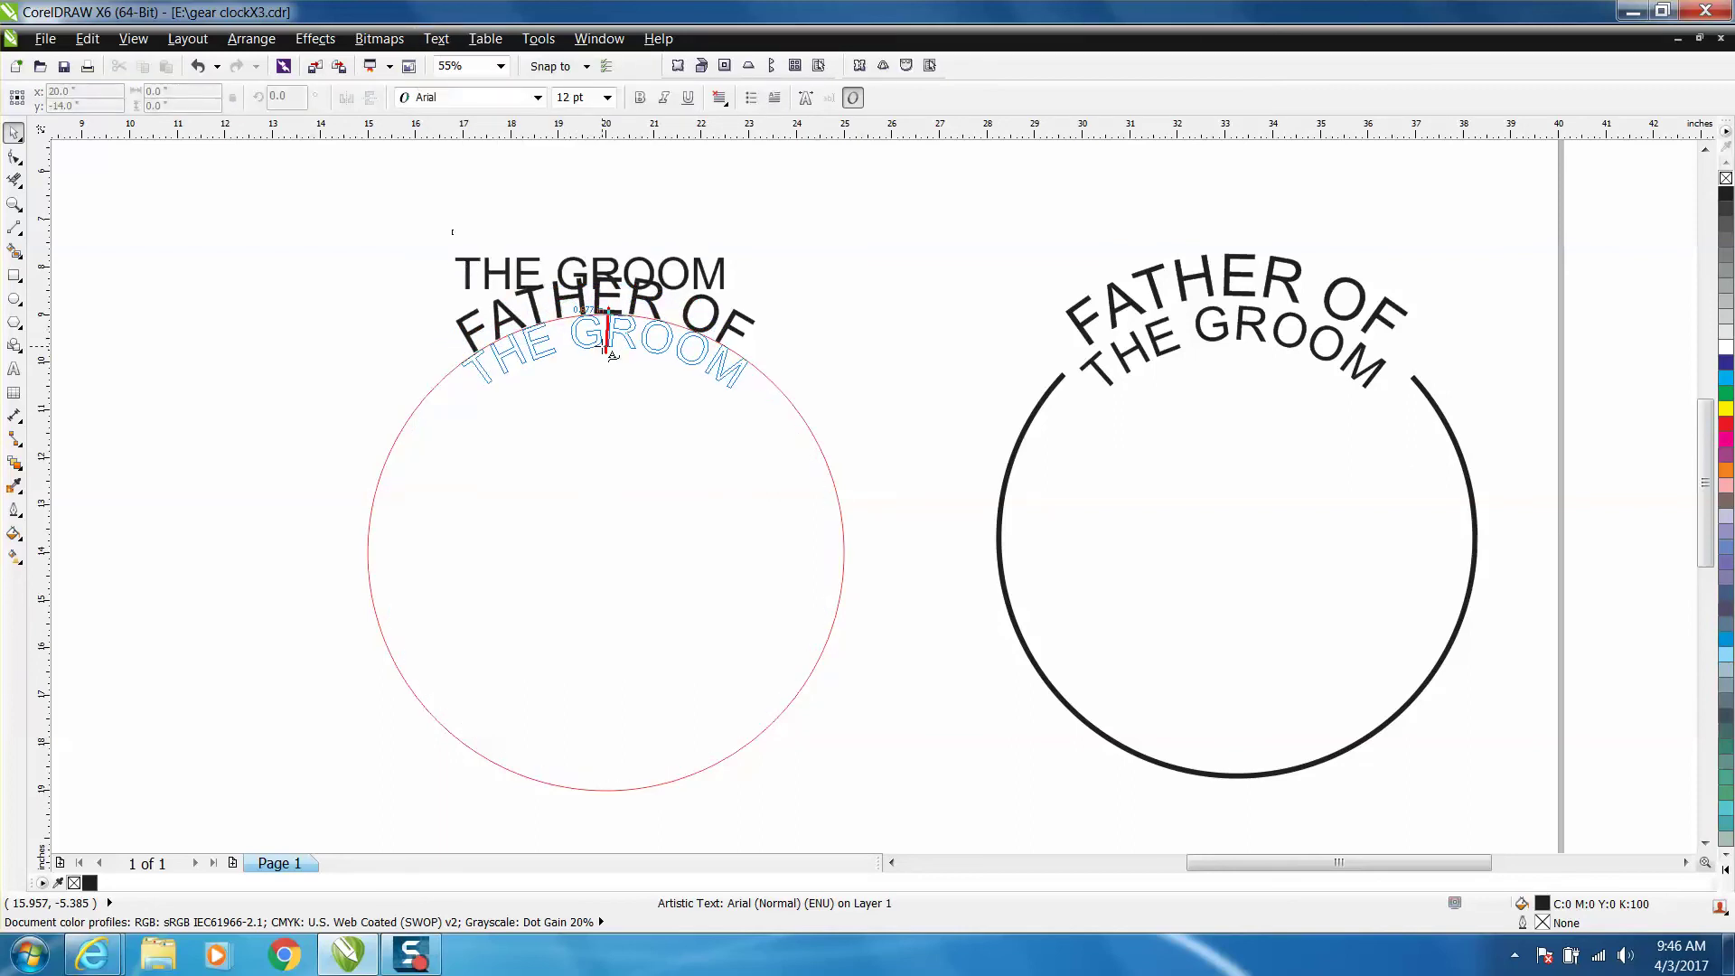
{"action": "left_click", "coordinate": [607, 352]}
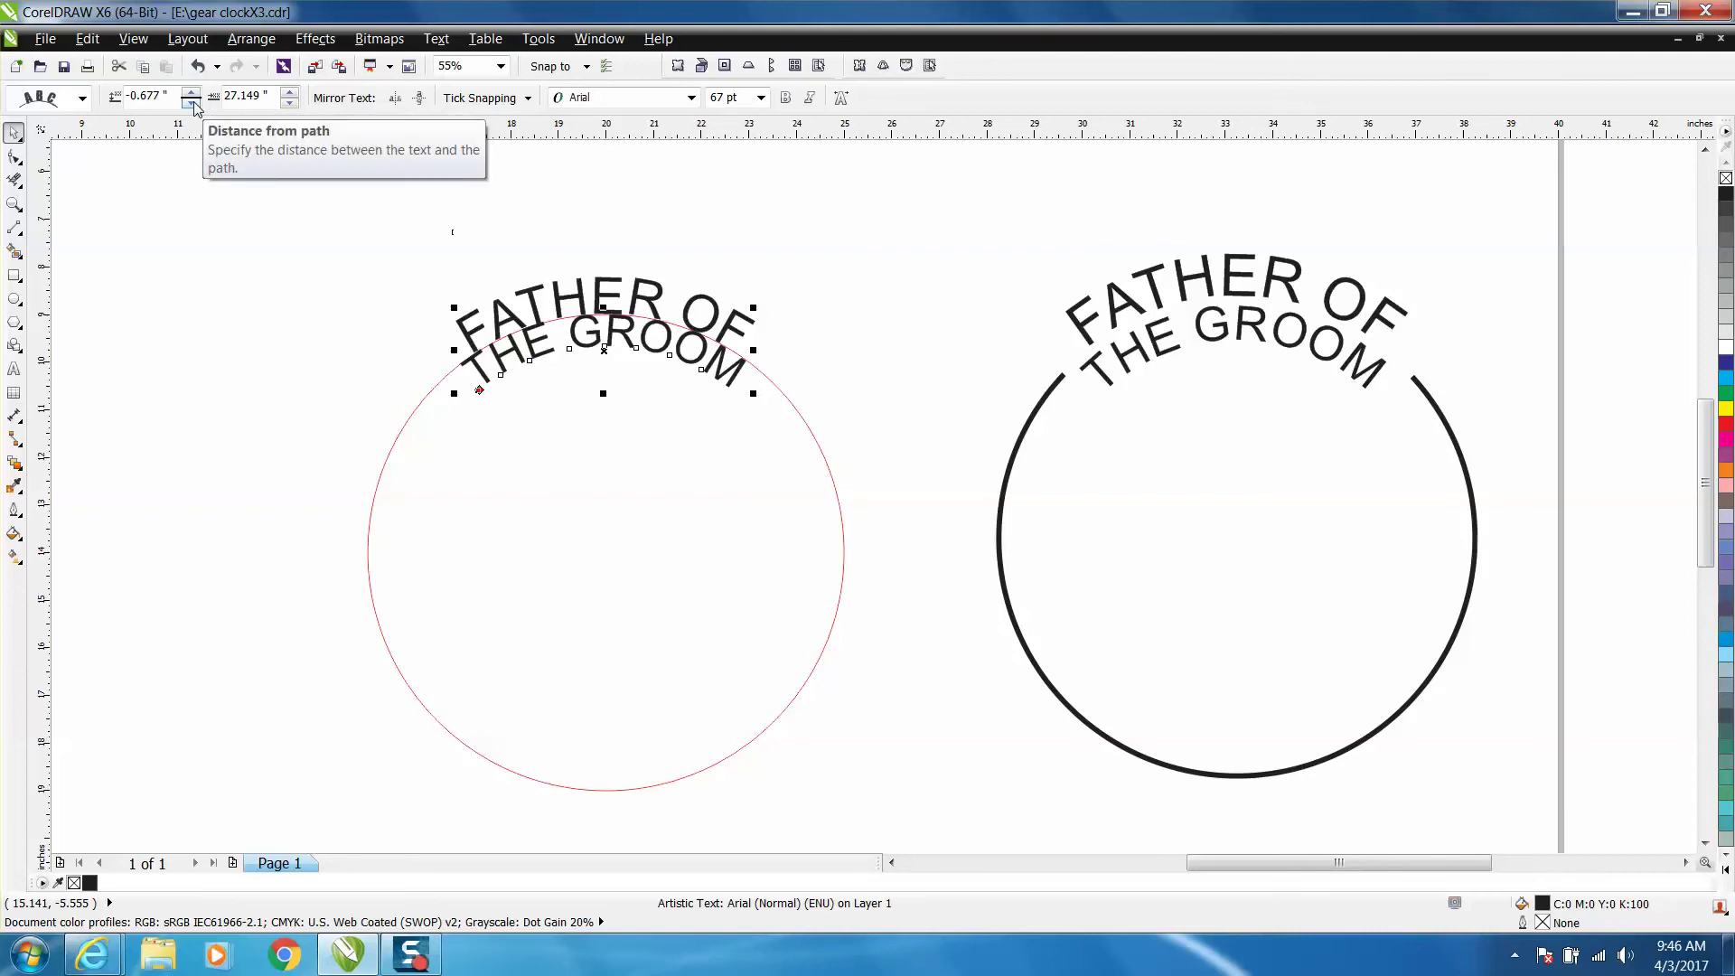
Step: Set THE GROOM's distance from path to -0.827" to sink it inside the circle
{"action": "left_click", "coordinate": [192, 103]}
{"action": "left_click", "coordinate": [192, 103]}
{"action": "left_click", "coordinate": [192, 103]}
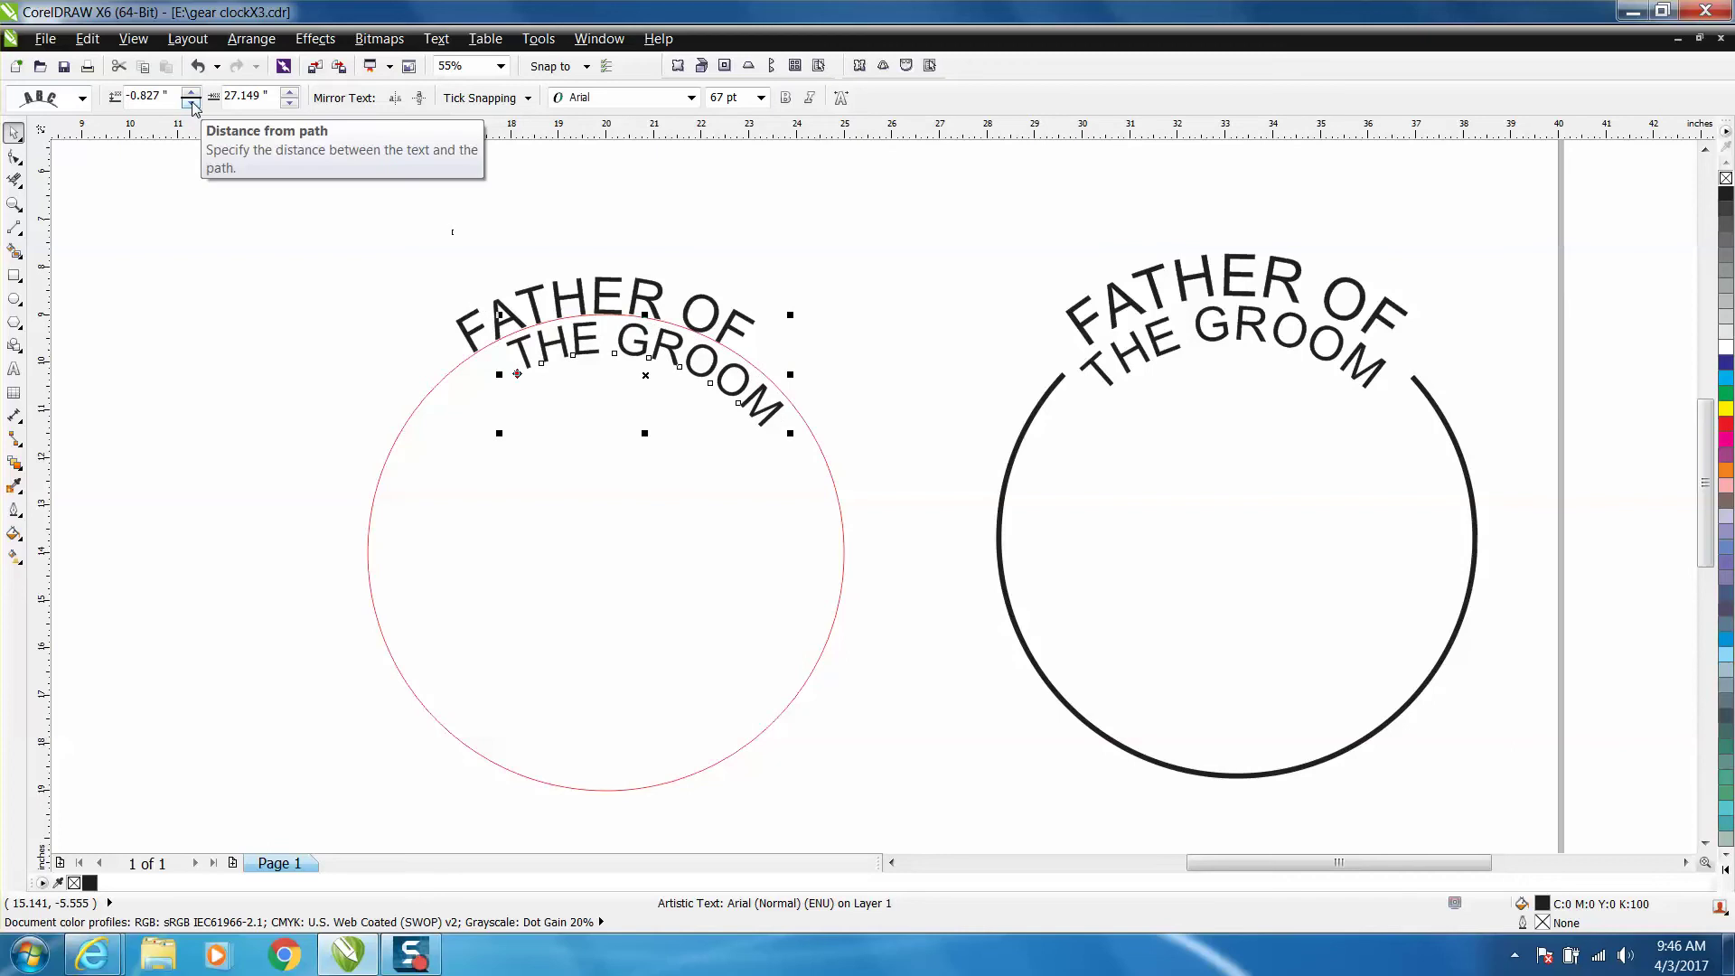
Step: Set THE GROOM's path offset to 26.099" so it centres under FATHER OF
{"action": "left_click", "coordinate": [289, 102]}
{"action": "left_click", "coordinate": [289, 103]}
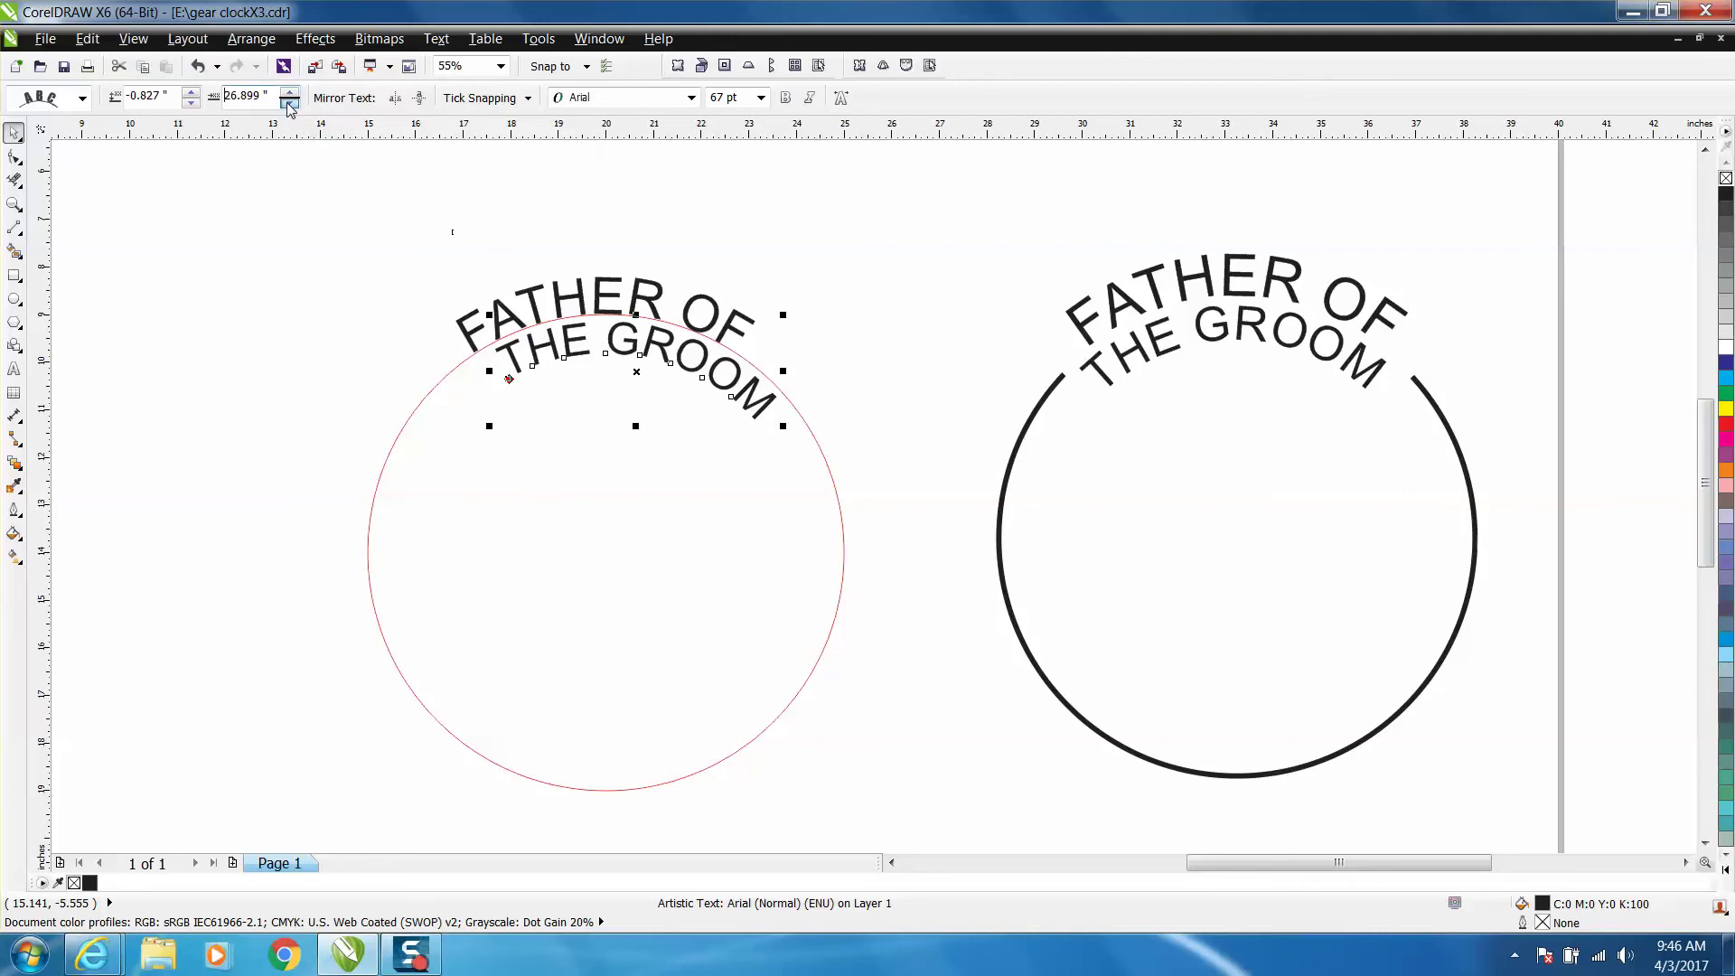
{"action": "left_click", "coordinate": [289, 103]}
{"action": "left_click", "coordinate": [289, 103]}
{"action": "left_click", "coordinate": [289, 103]}
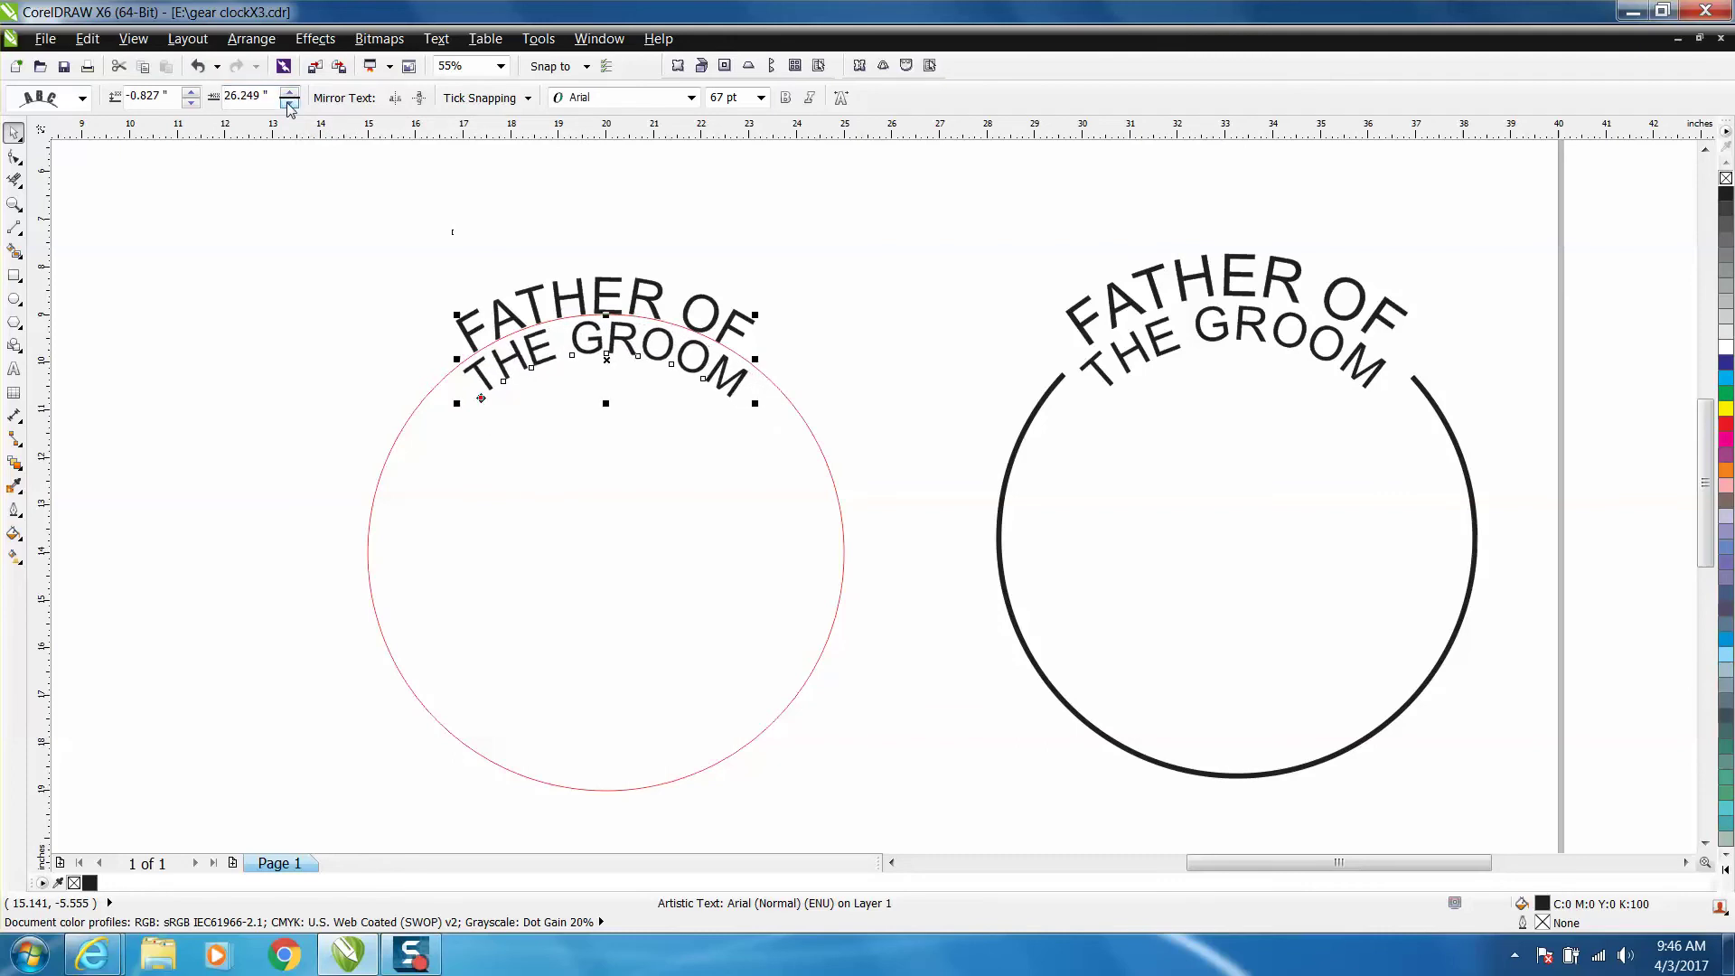
{"action": "left_click", "coordinate": [289, 103]}
{"action": "left_click", "coordinate": [289, 103]}
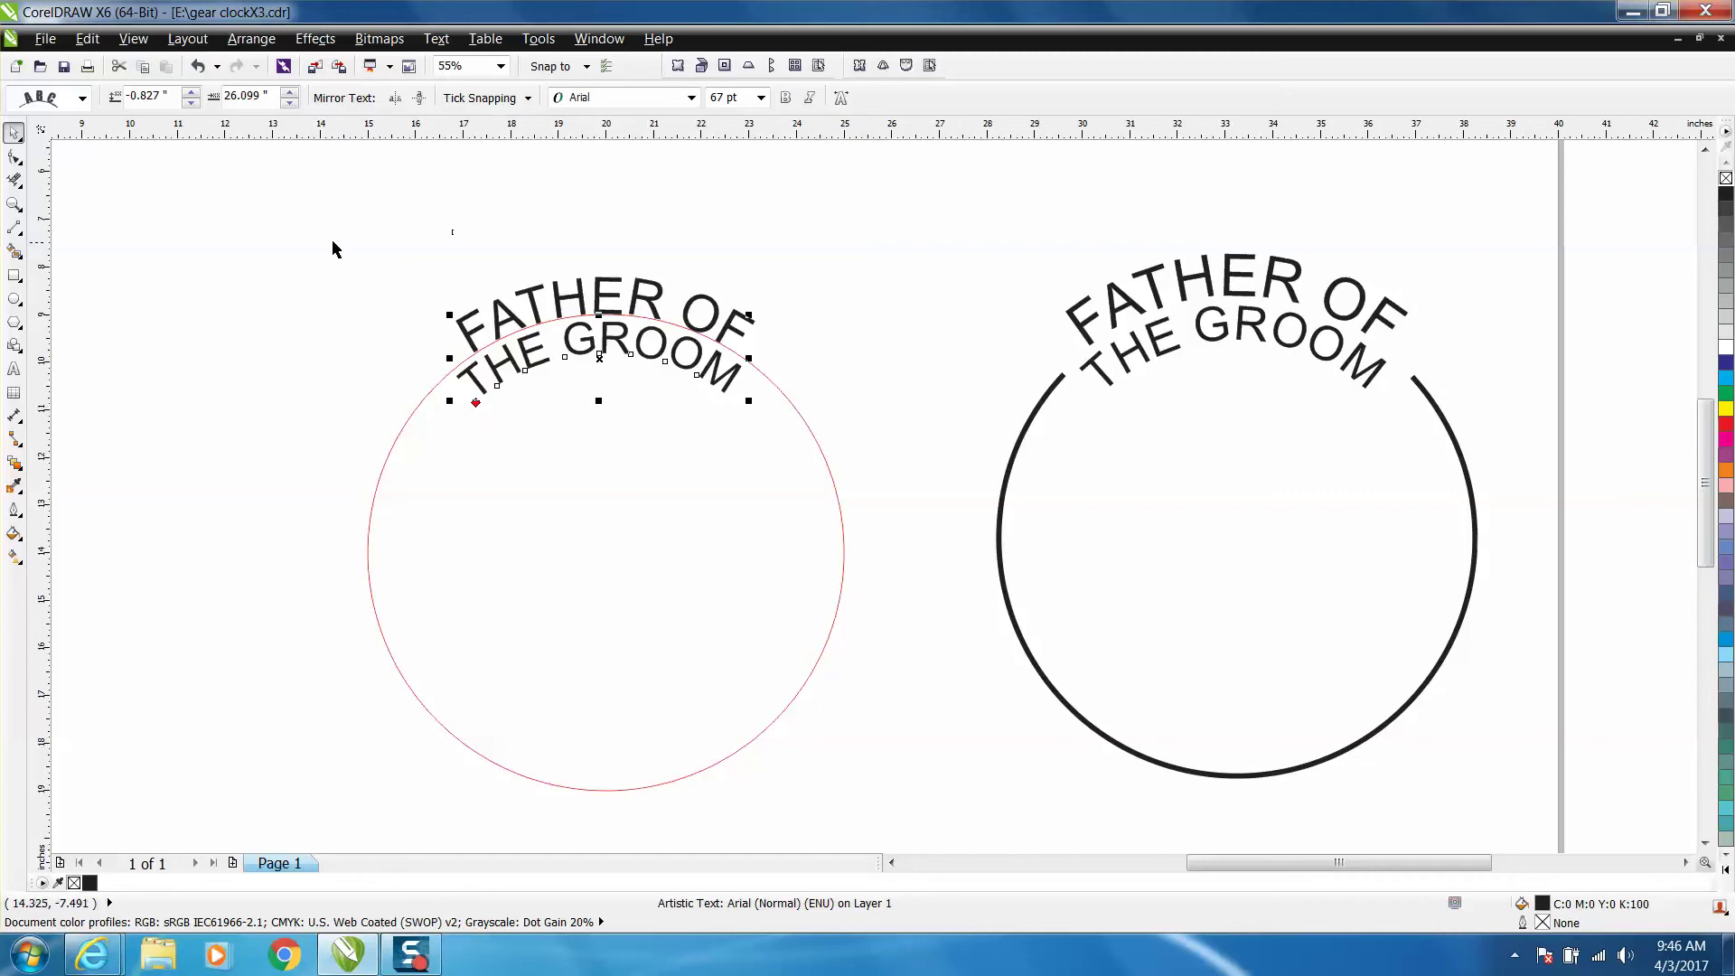
Step: Break the circle and both text lines apart into separate objects
{"action": "left_click_drag", "start_coordinate": [332, 240], "coordinate": [910, 813]}
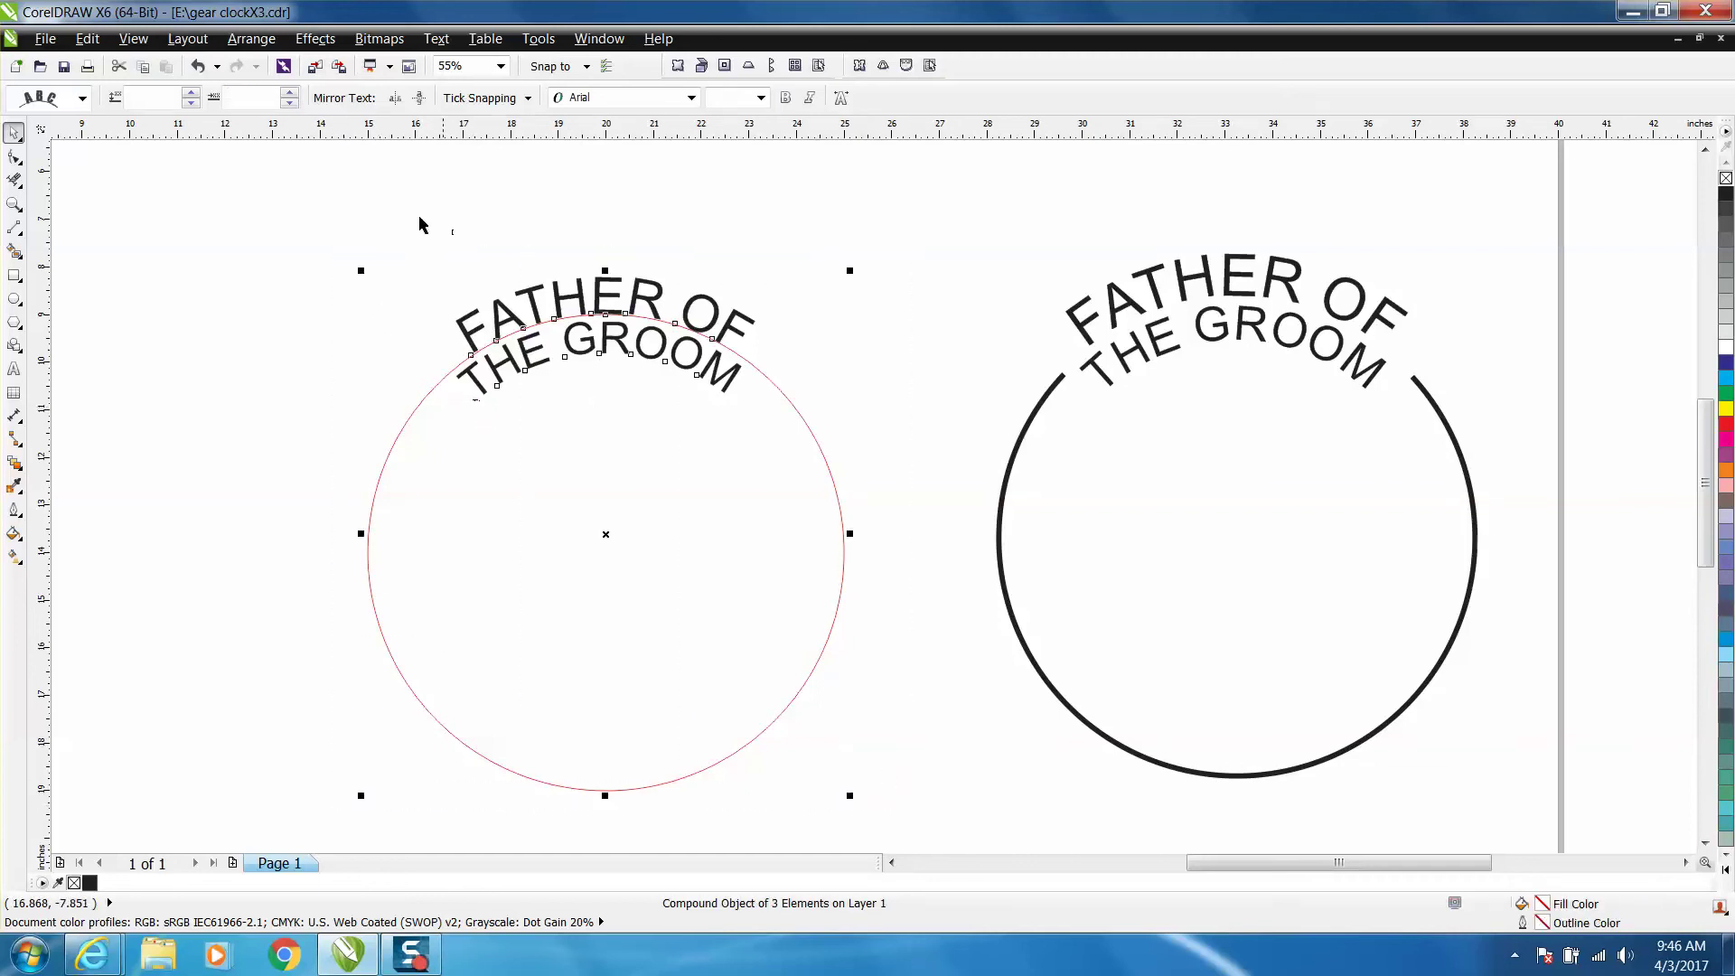
{"action": "left_click", "coordinate": [270, 45]}
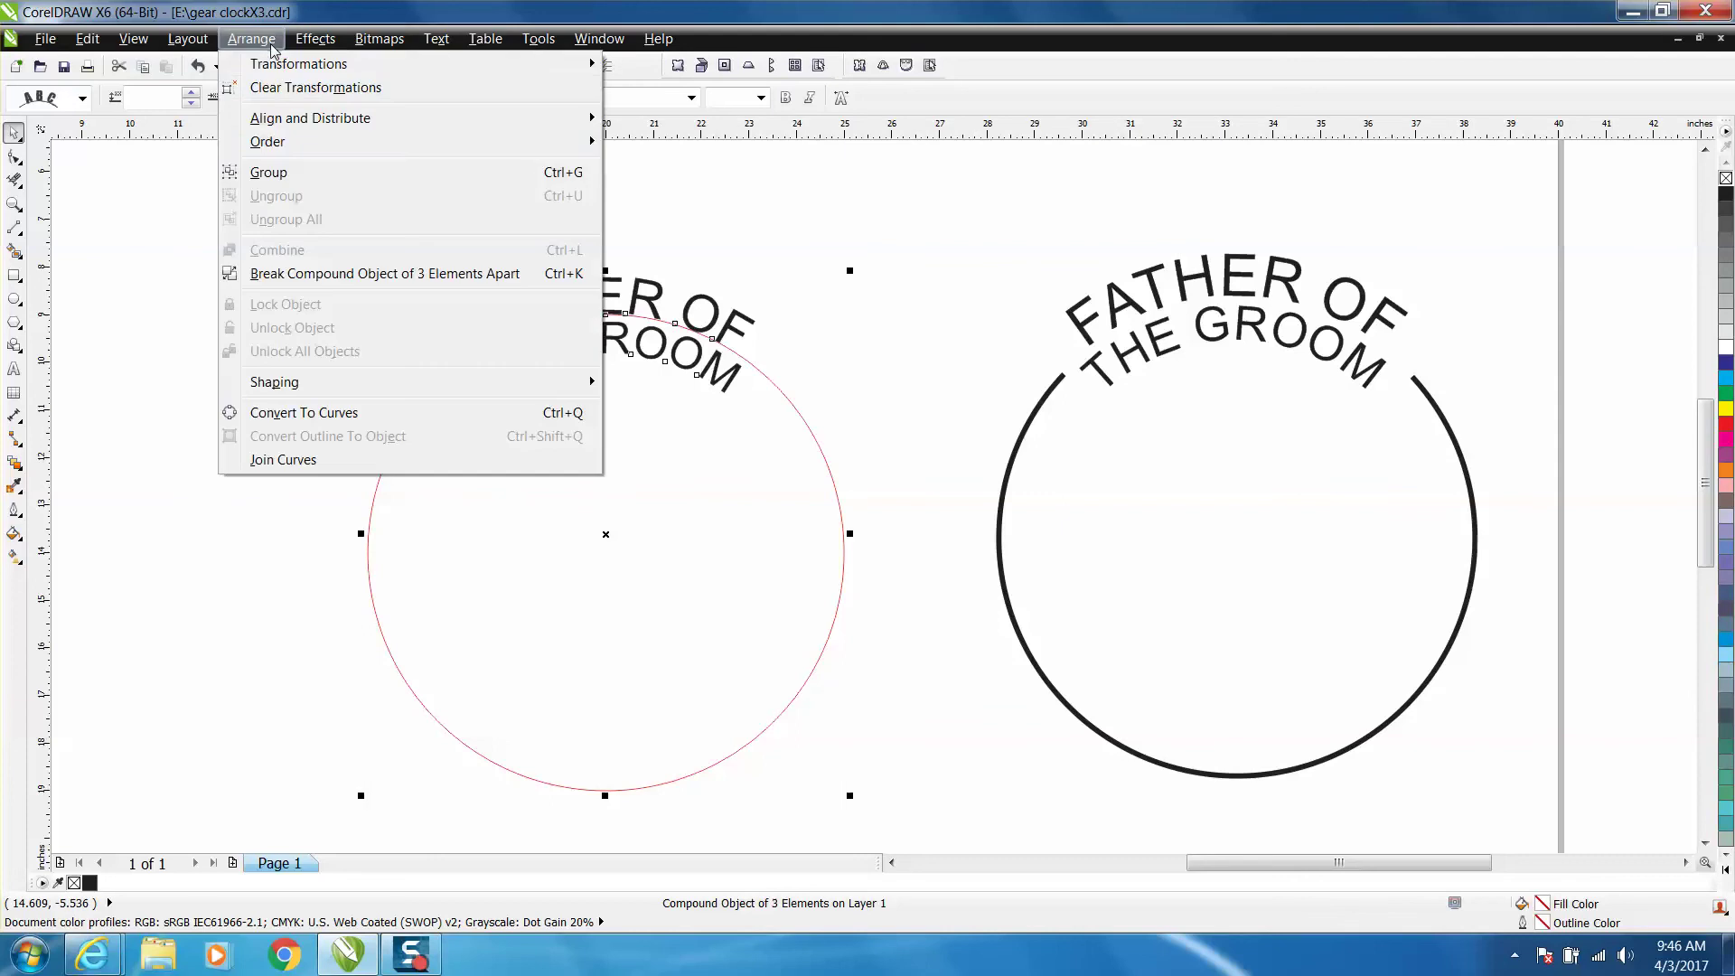
{"action": "left_click", "coordinate": [333, 274]}
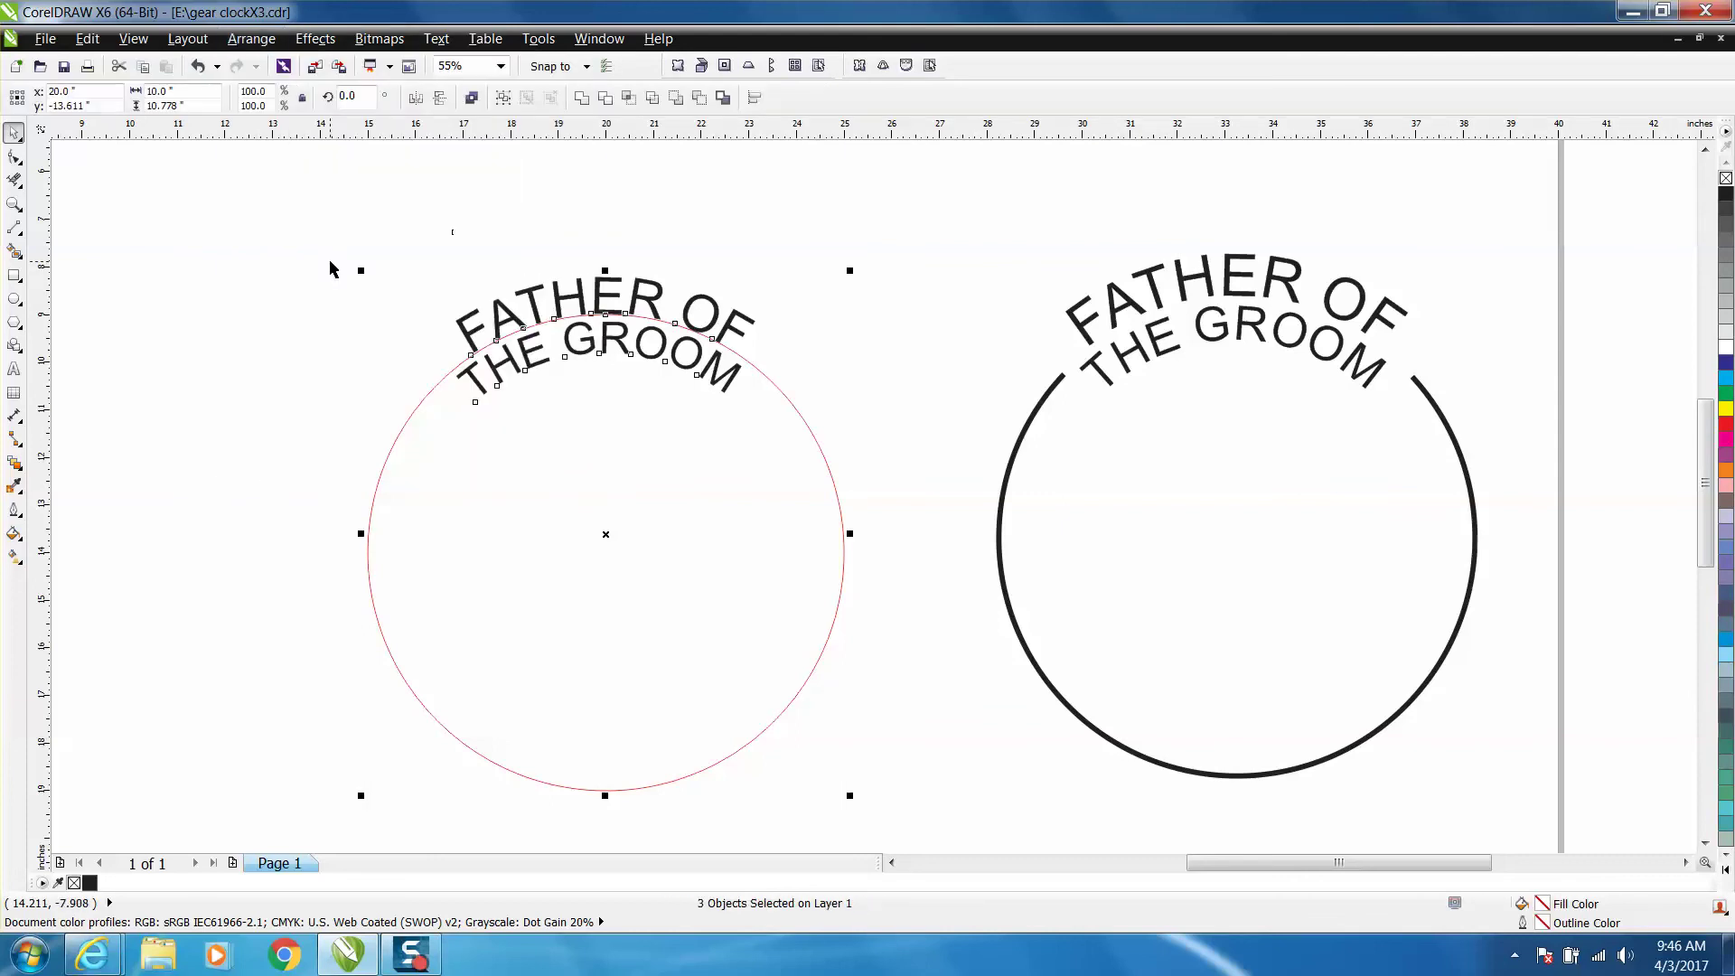
{"action": "left_click", "coordinate": [332, 268]}
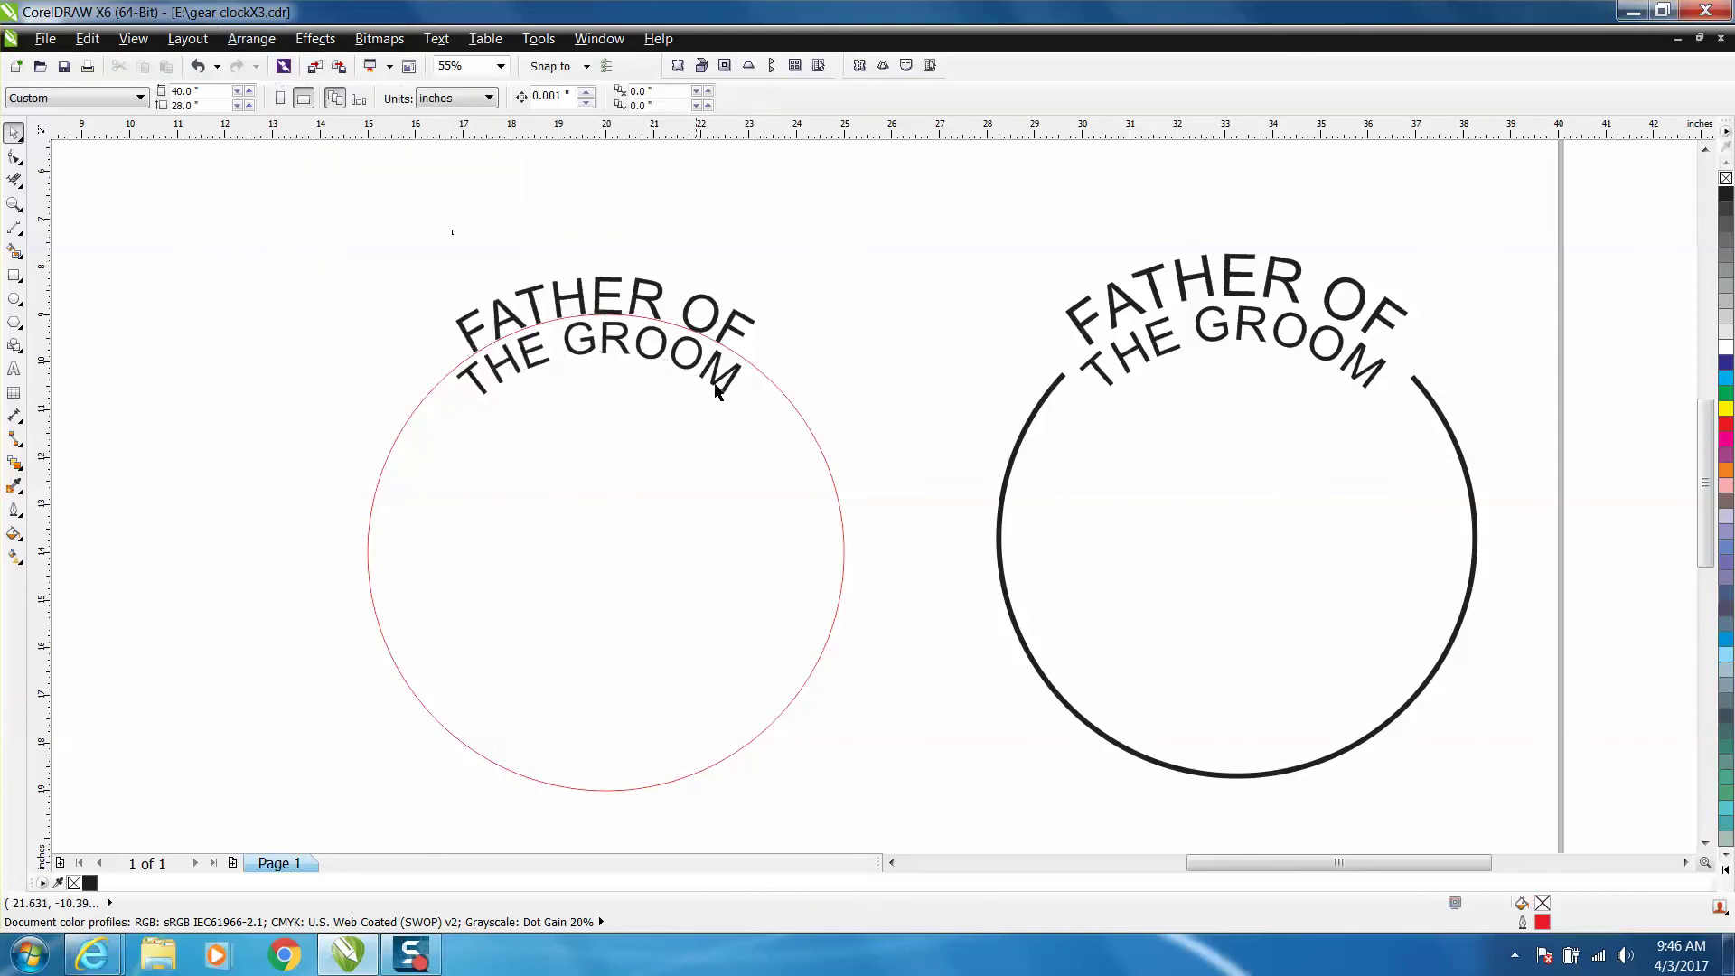
Step: Give the circle an 8.0 pt black outline in the Outline Pen dialog
{"action": "left_click", "coordinate": [773, 390]}
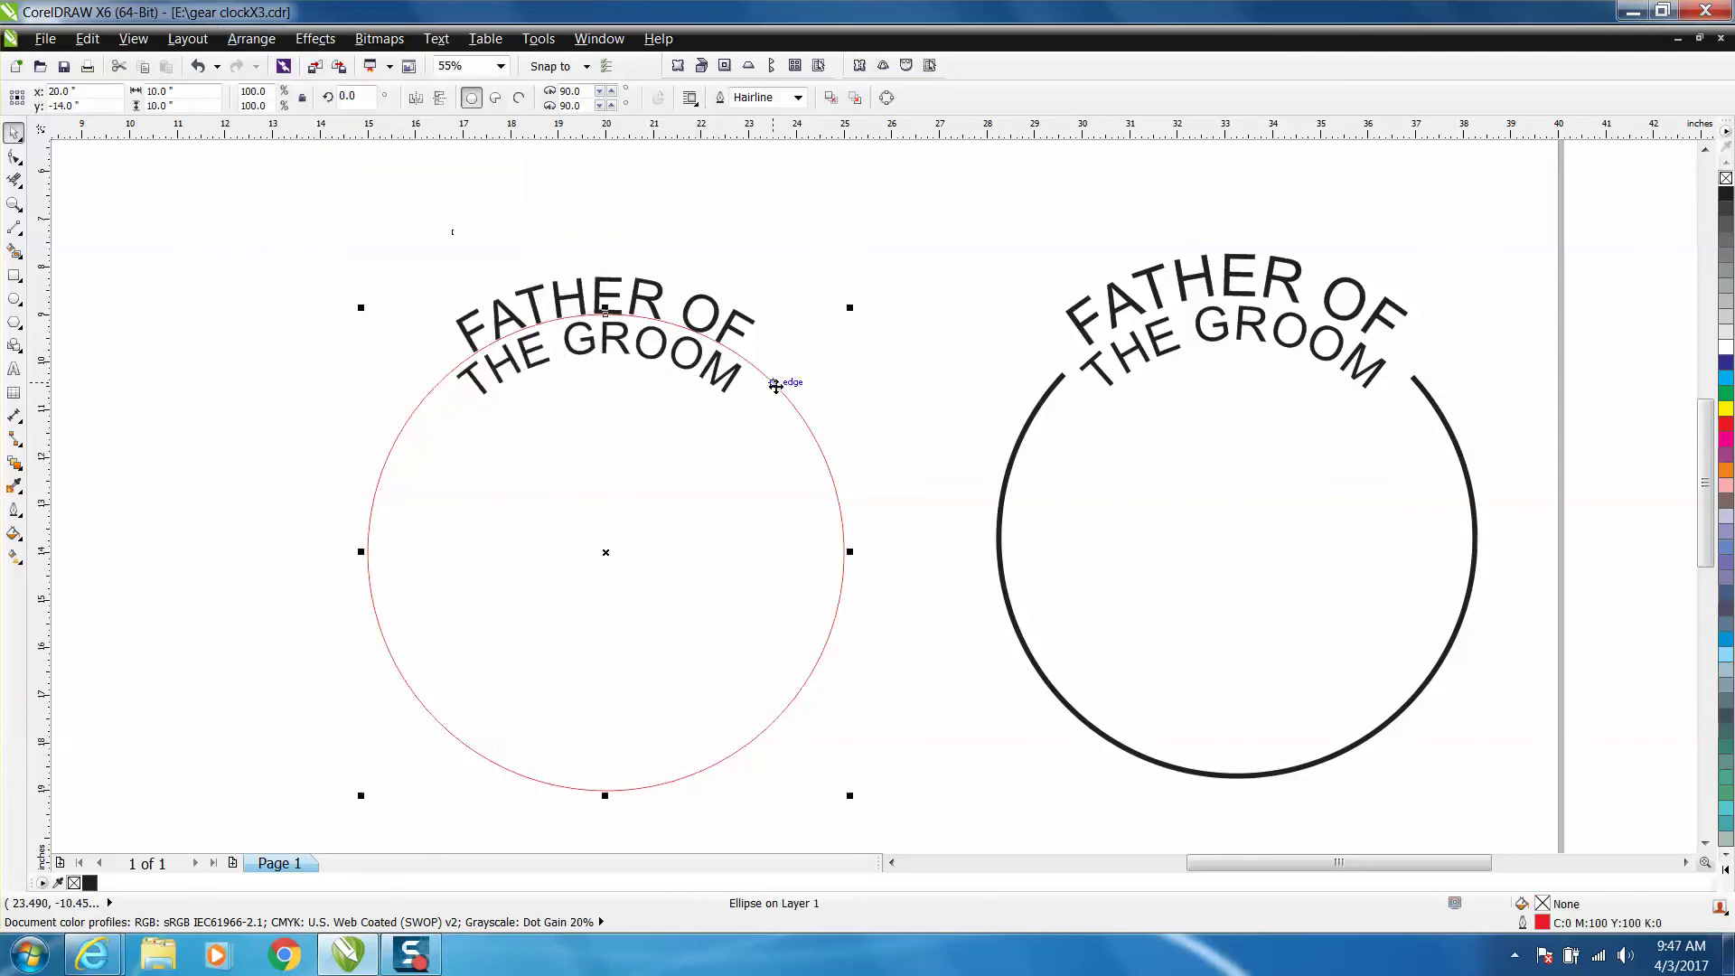
{"action": "double_click", "coordinate": [1547, 922]}
{"action": "left_click", "coordinate": [750, 350]}
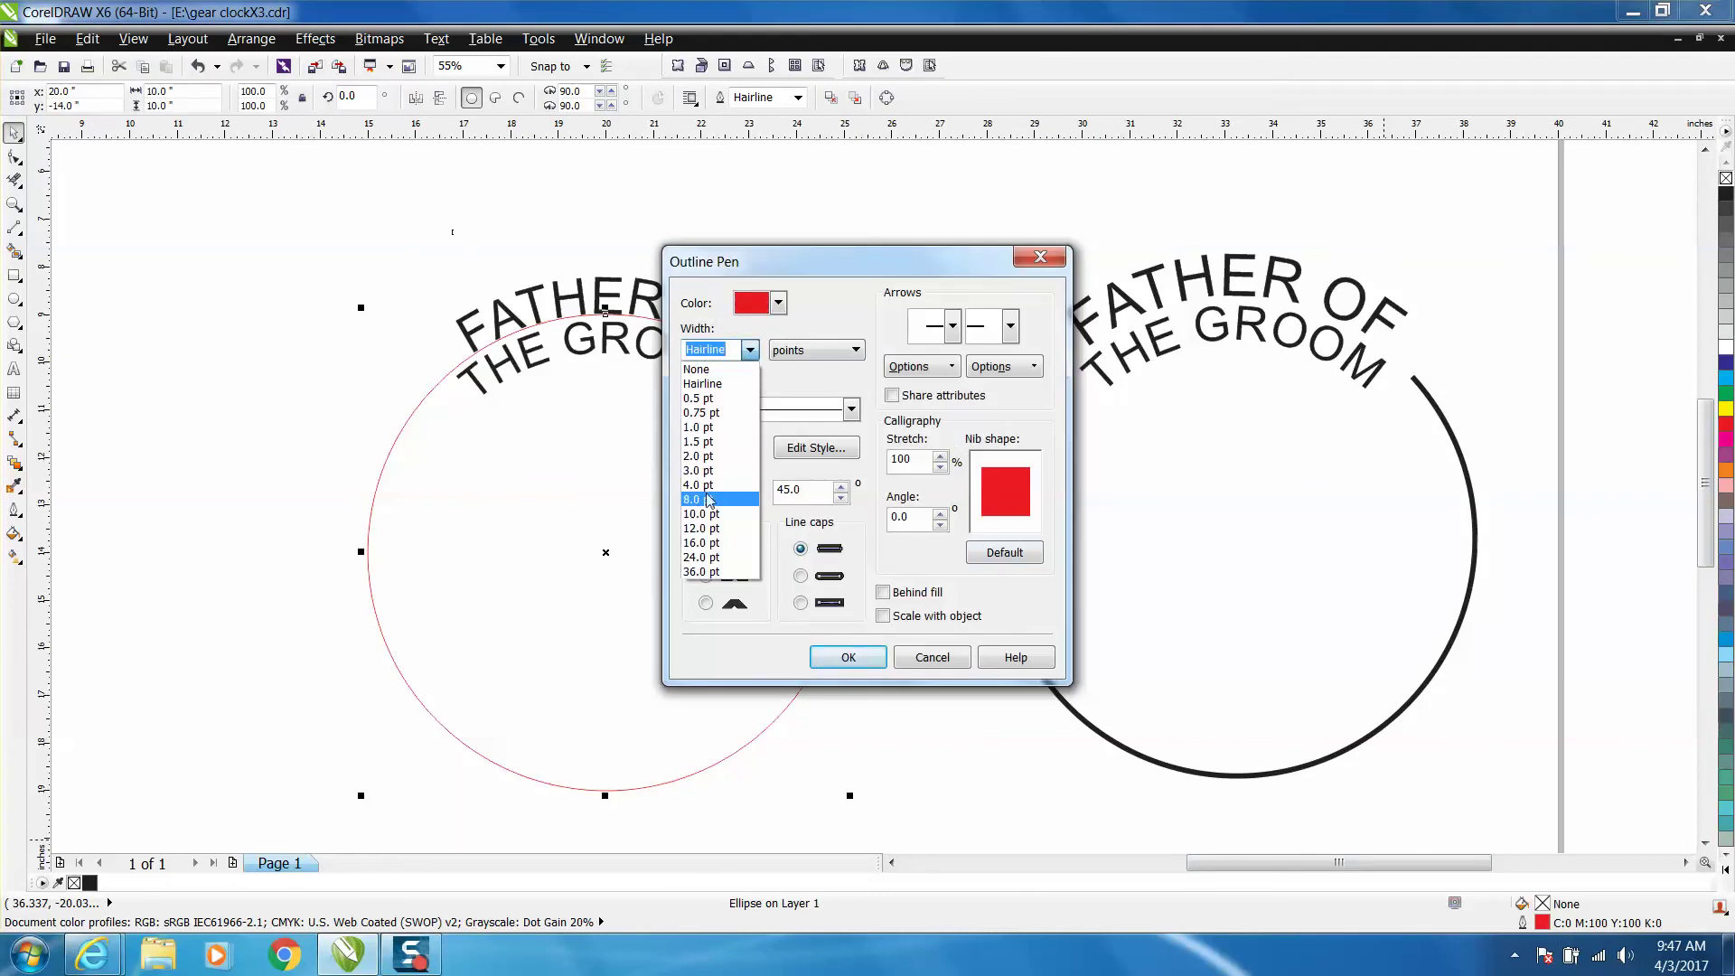
{"action": "left_click", "coordinate": [710, 499]}
{"action": "left_click", "coordinate": [778, 303]}
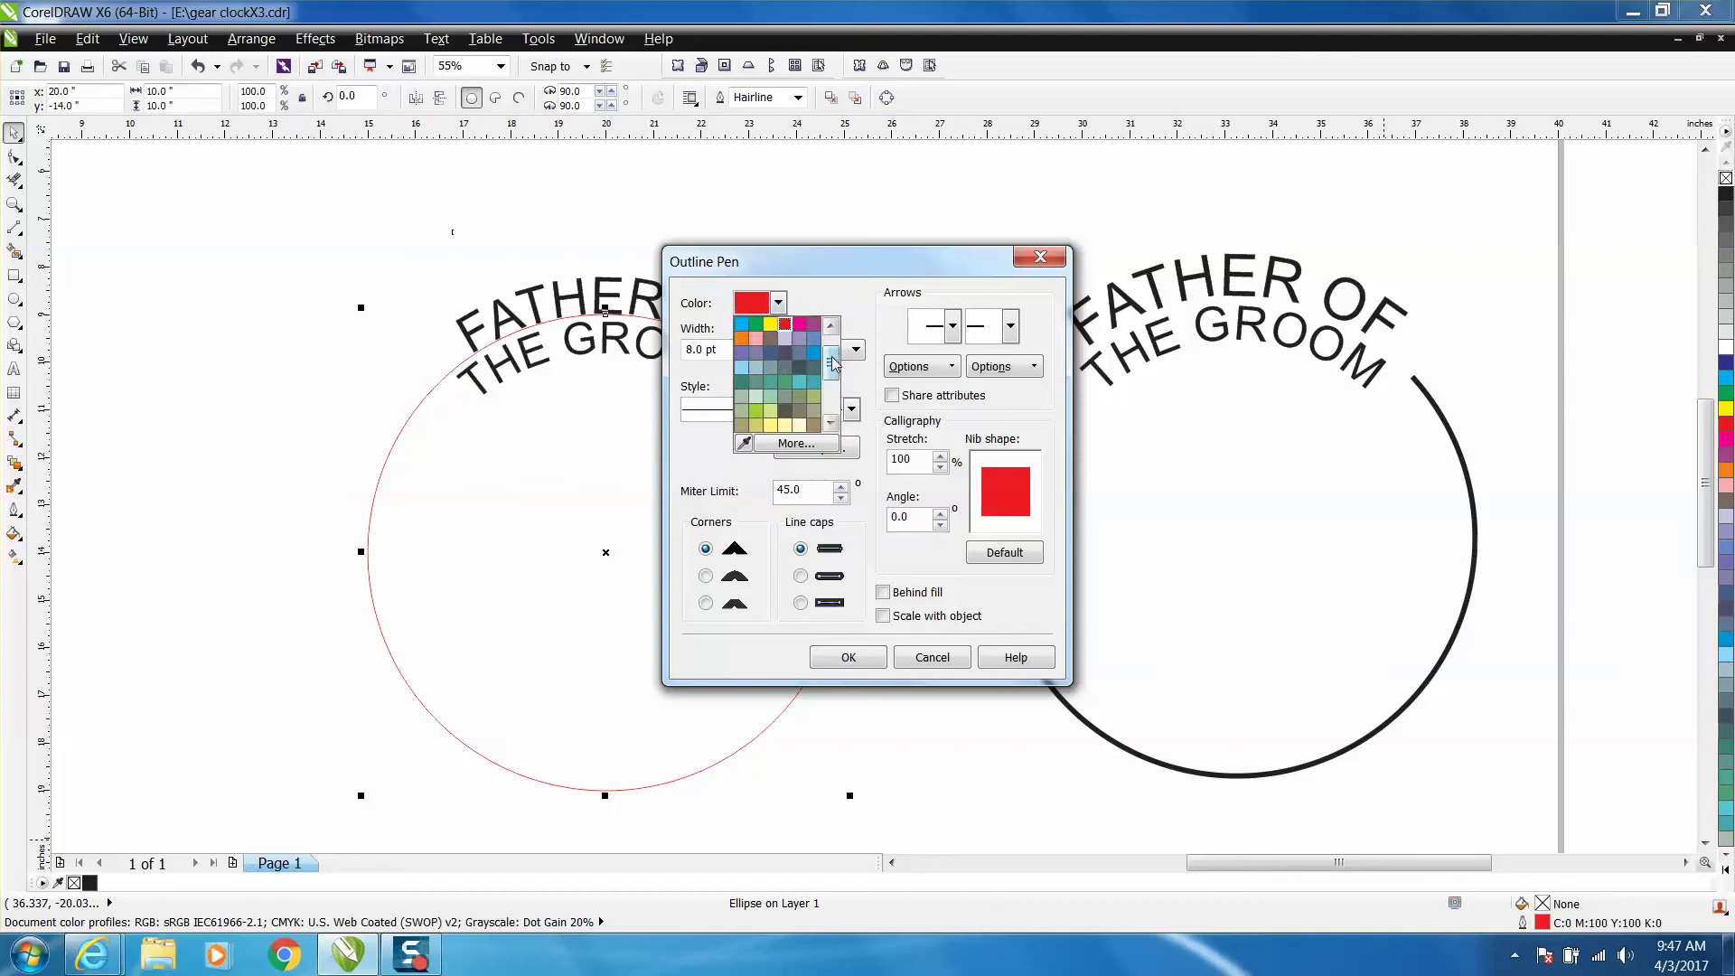
{"action": "left_click", "coordinate": [747, 336]}
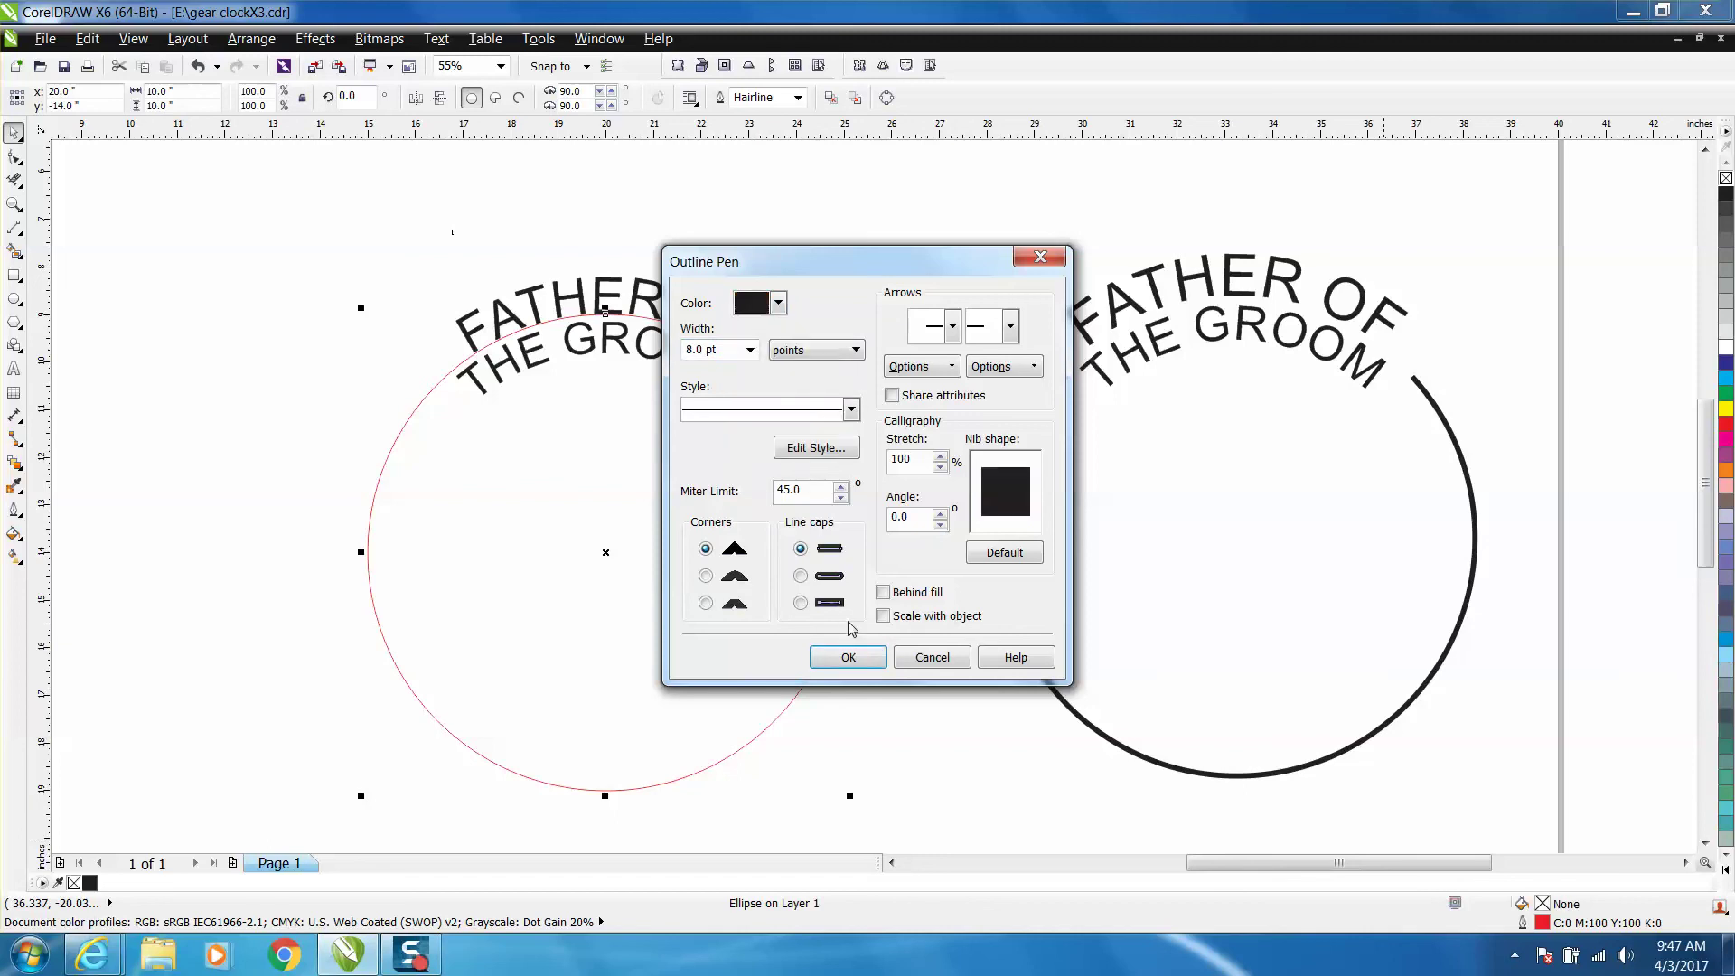
{"action": "left_click", "coordinate": [862, 658]}
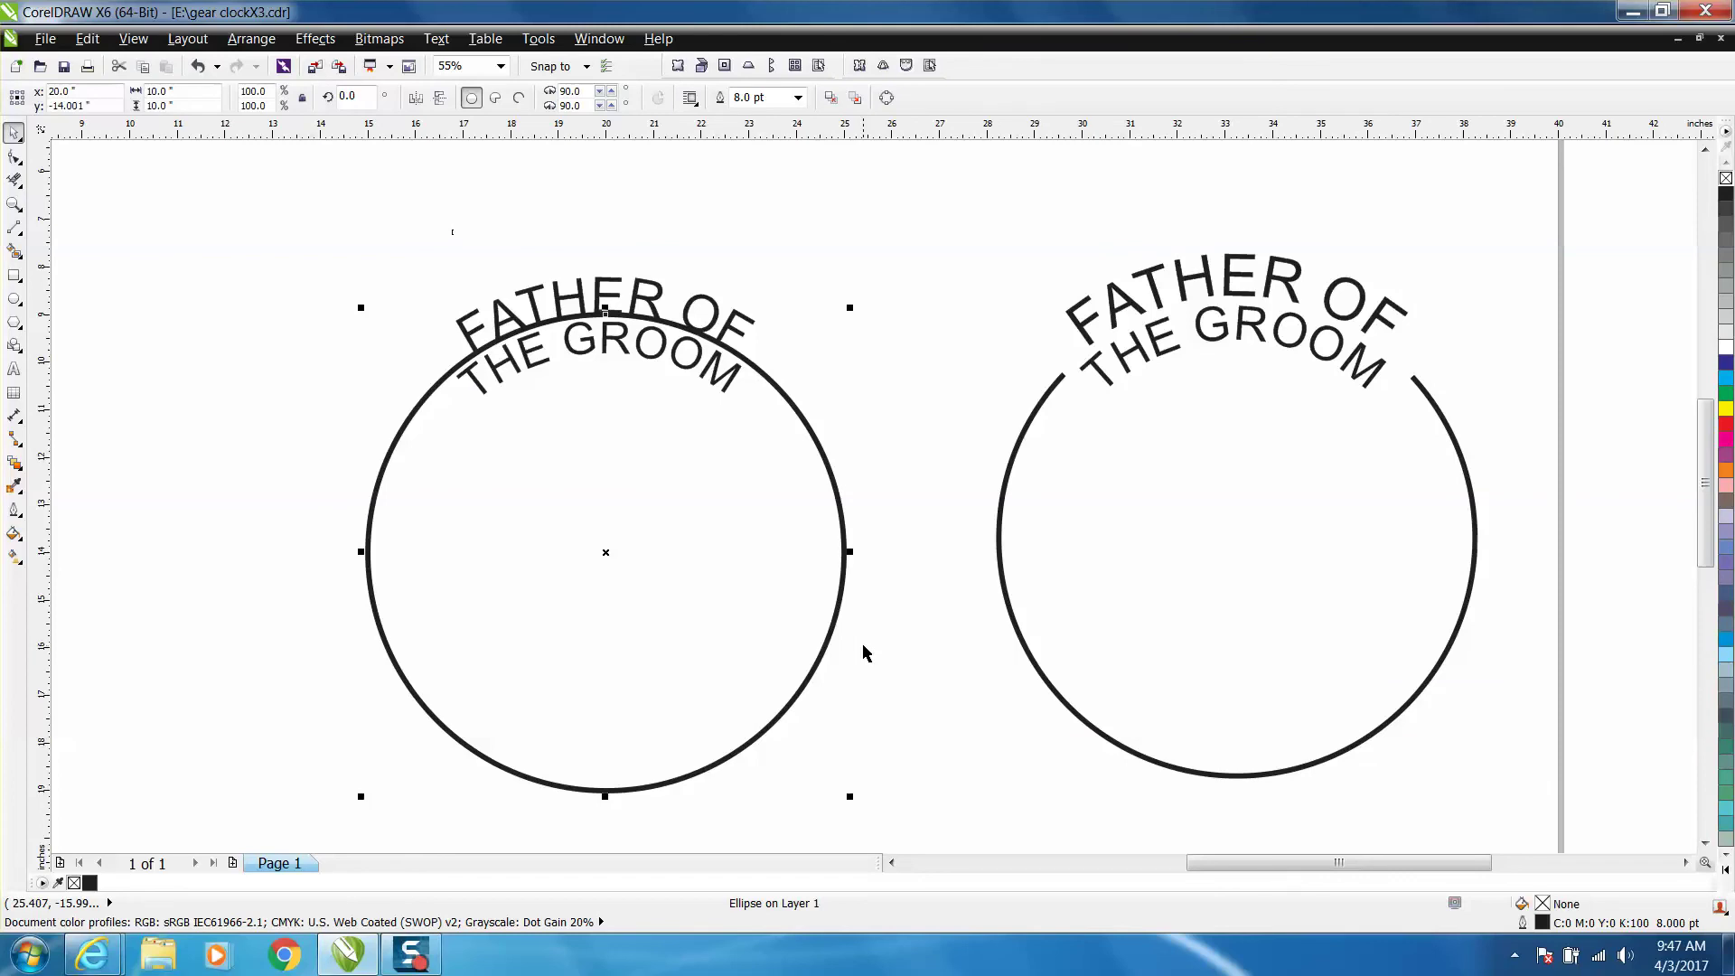
Step: Draw a vertical two-point line from the circle's centre up past the text
{"action": "left_click_drag", "start_coordinate": [863, 653], "coordinate": [863, 654]}
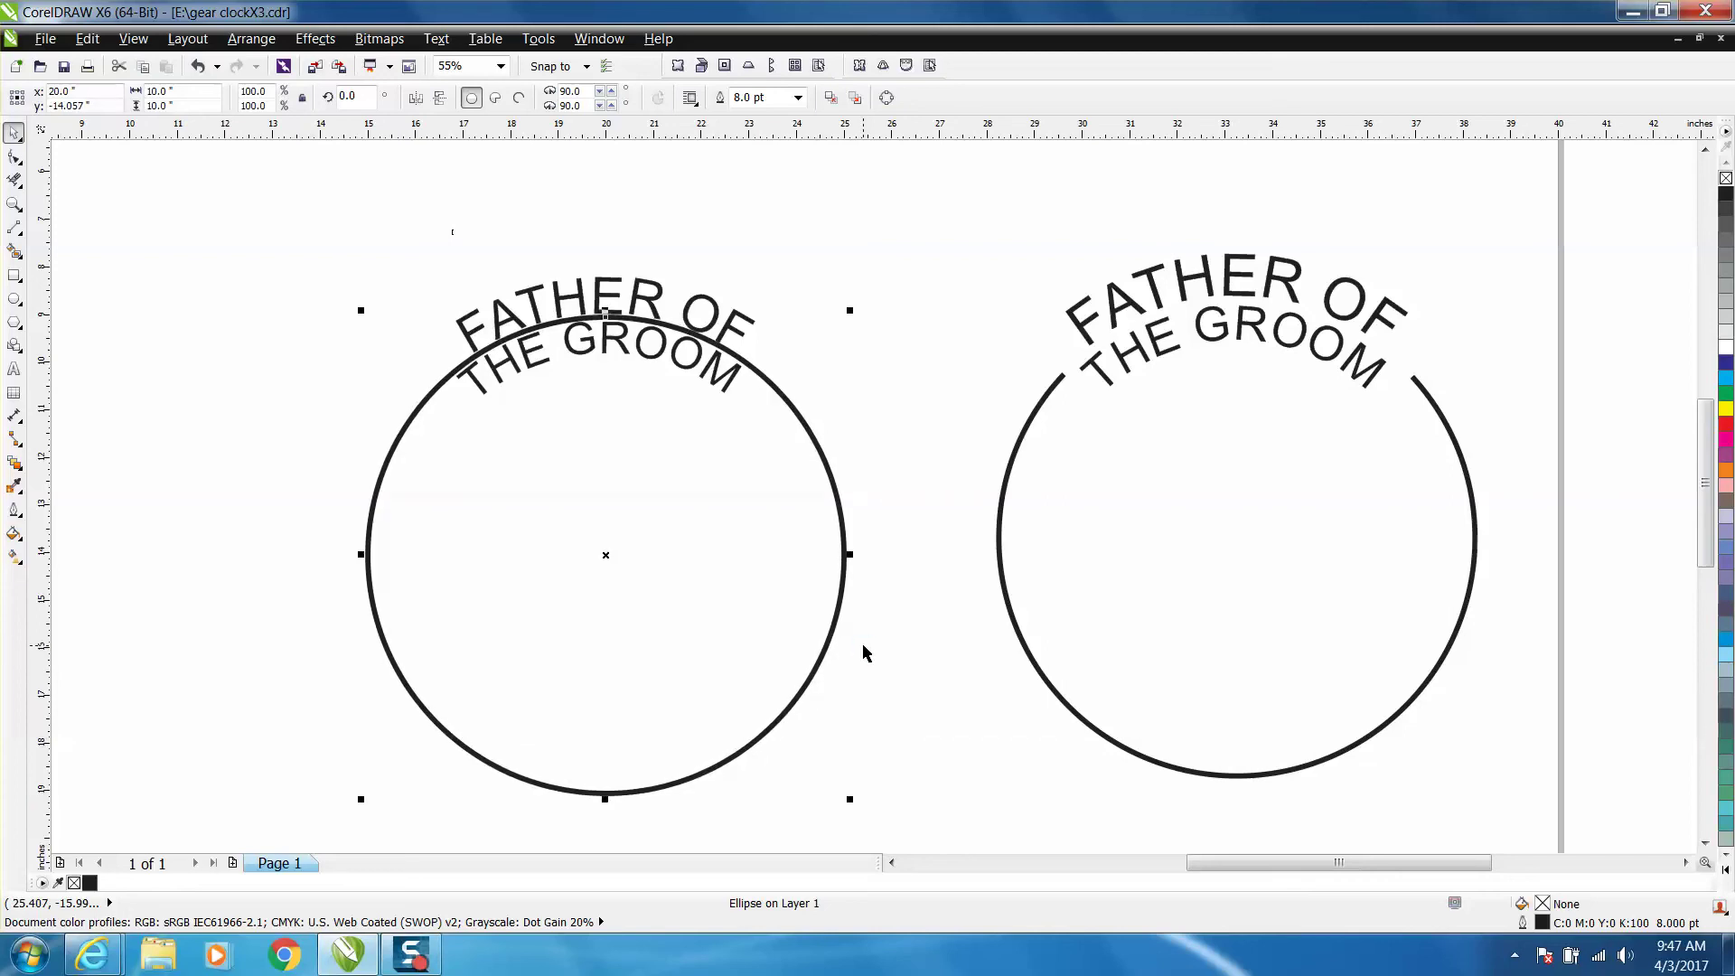
{"action": "left_click", "coordinate": [20, 234]}
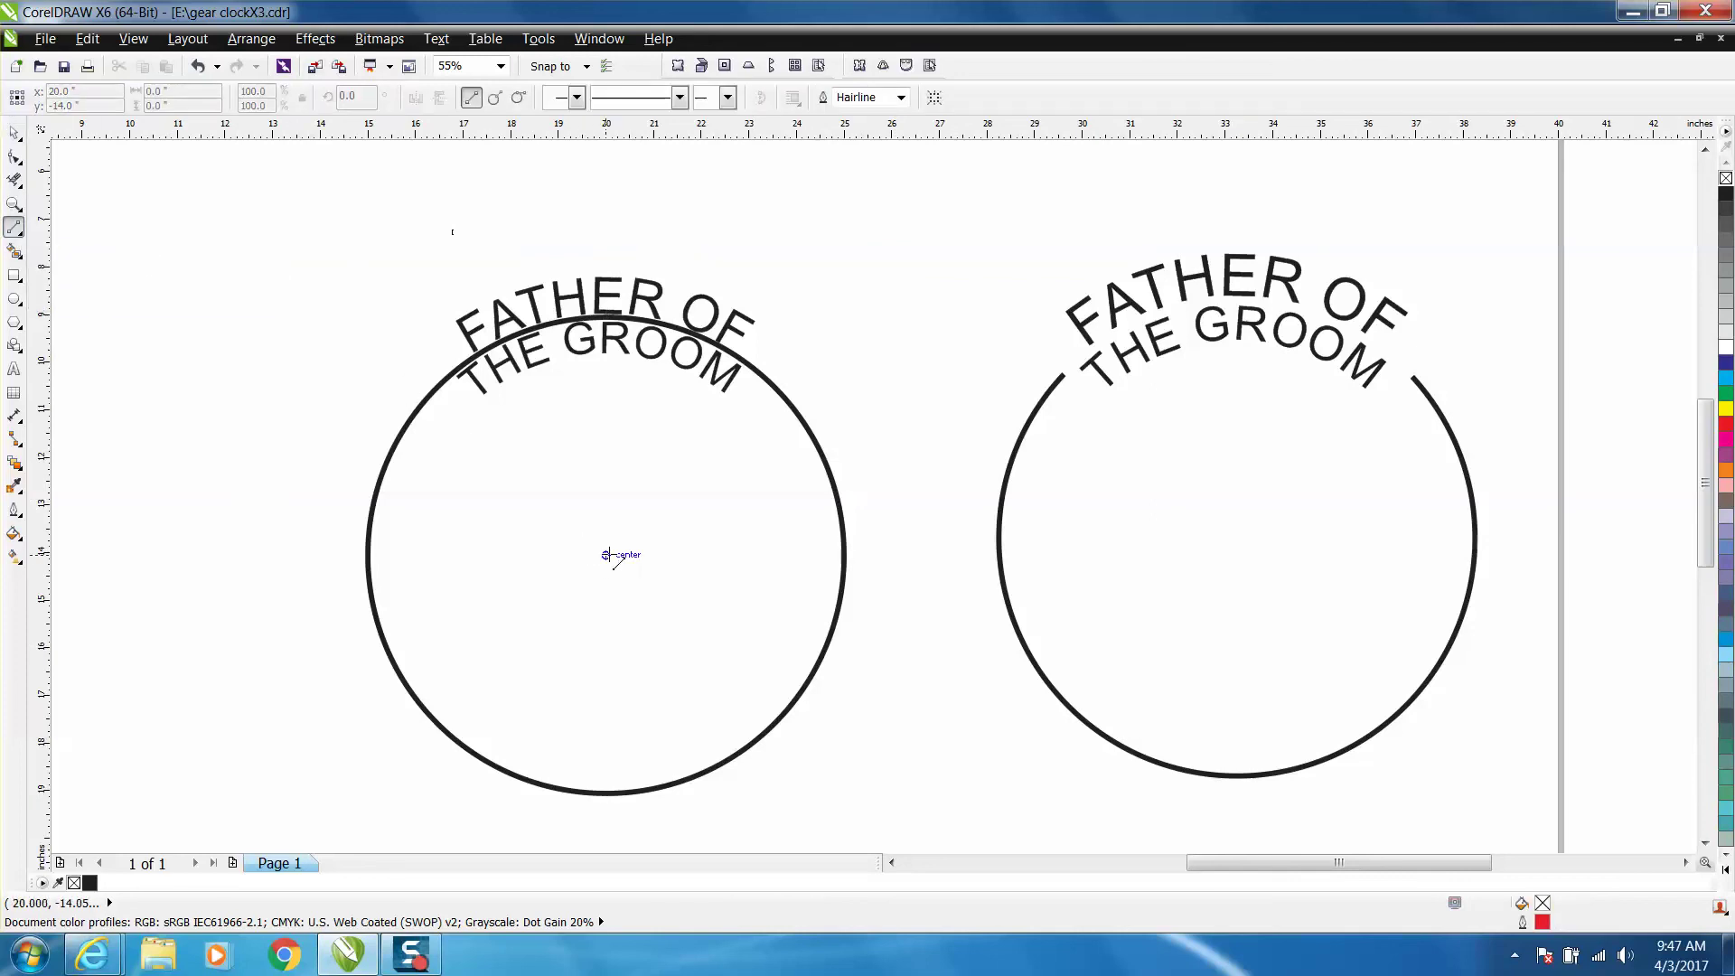
{"action": "left_click_drag", "start_coordinate": [606, 555], "coordinate": [605, 209]}
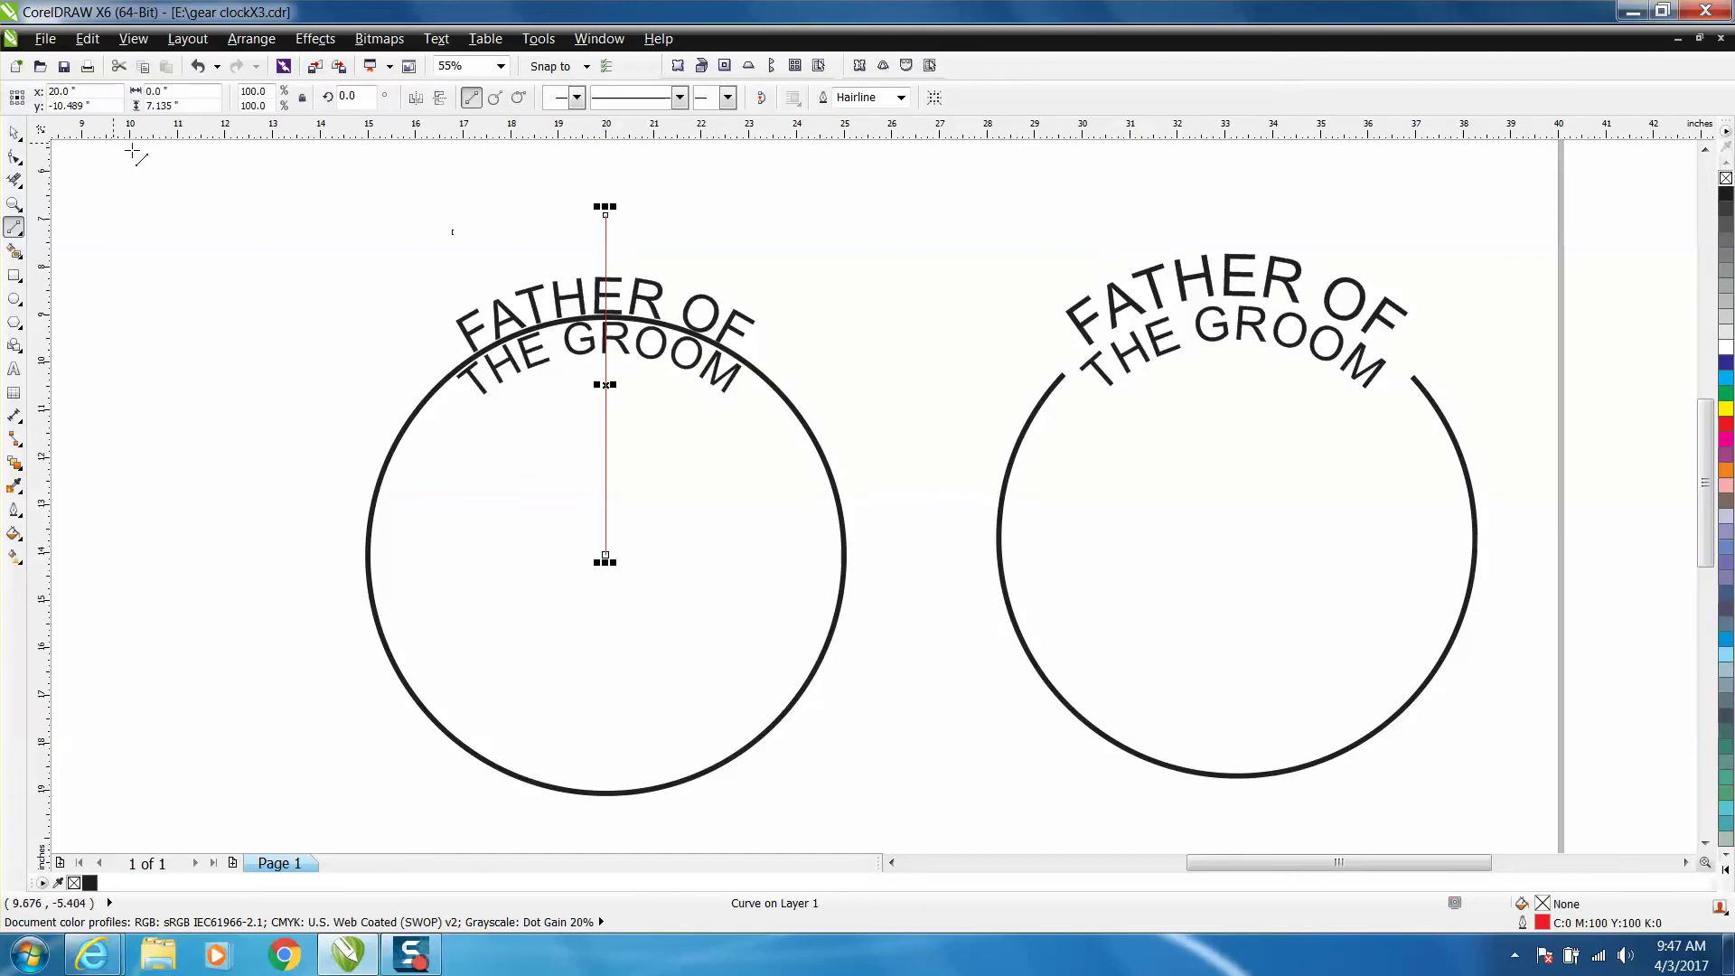
Step: Rotate the line about 42° toward the upper left, pivoting on the circle's centre
{"action": "left_click", "coordinate": [13, 132]}
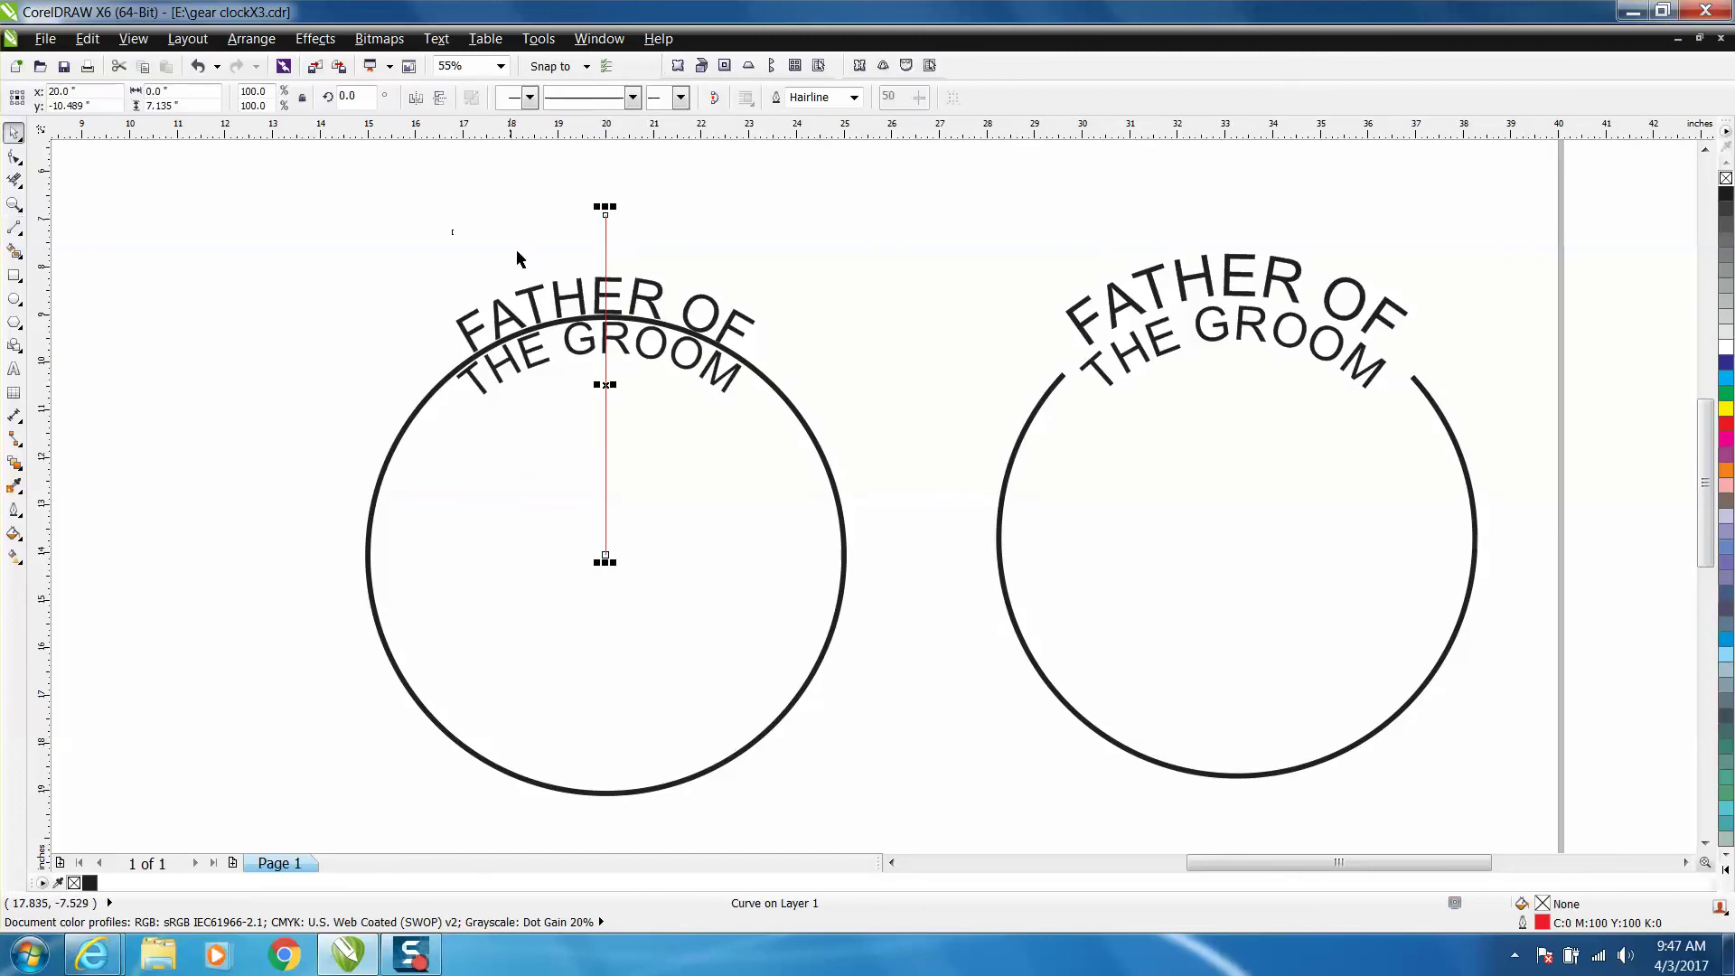
{"action": "left_click", "coordinate": [605, 386]}
{"action": "left_click_drag", "start_coordinate": [606, 386], "coordinate": [605, 554]}
{"action": "left_click", "coordinate": [581, 213]}
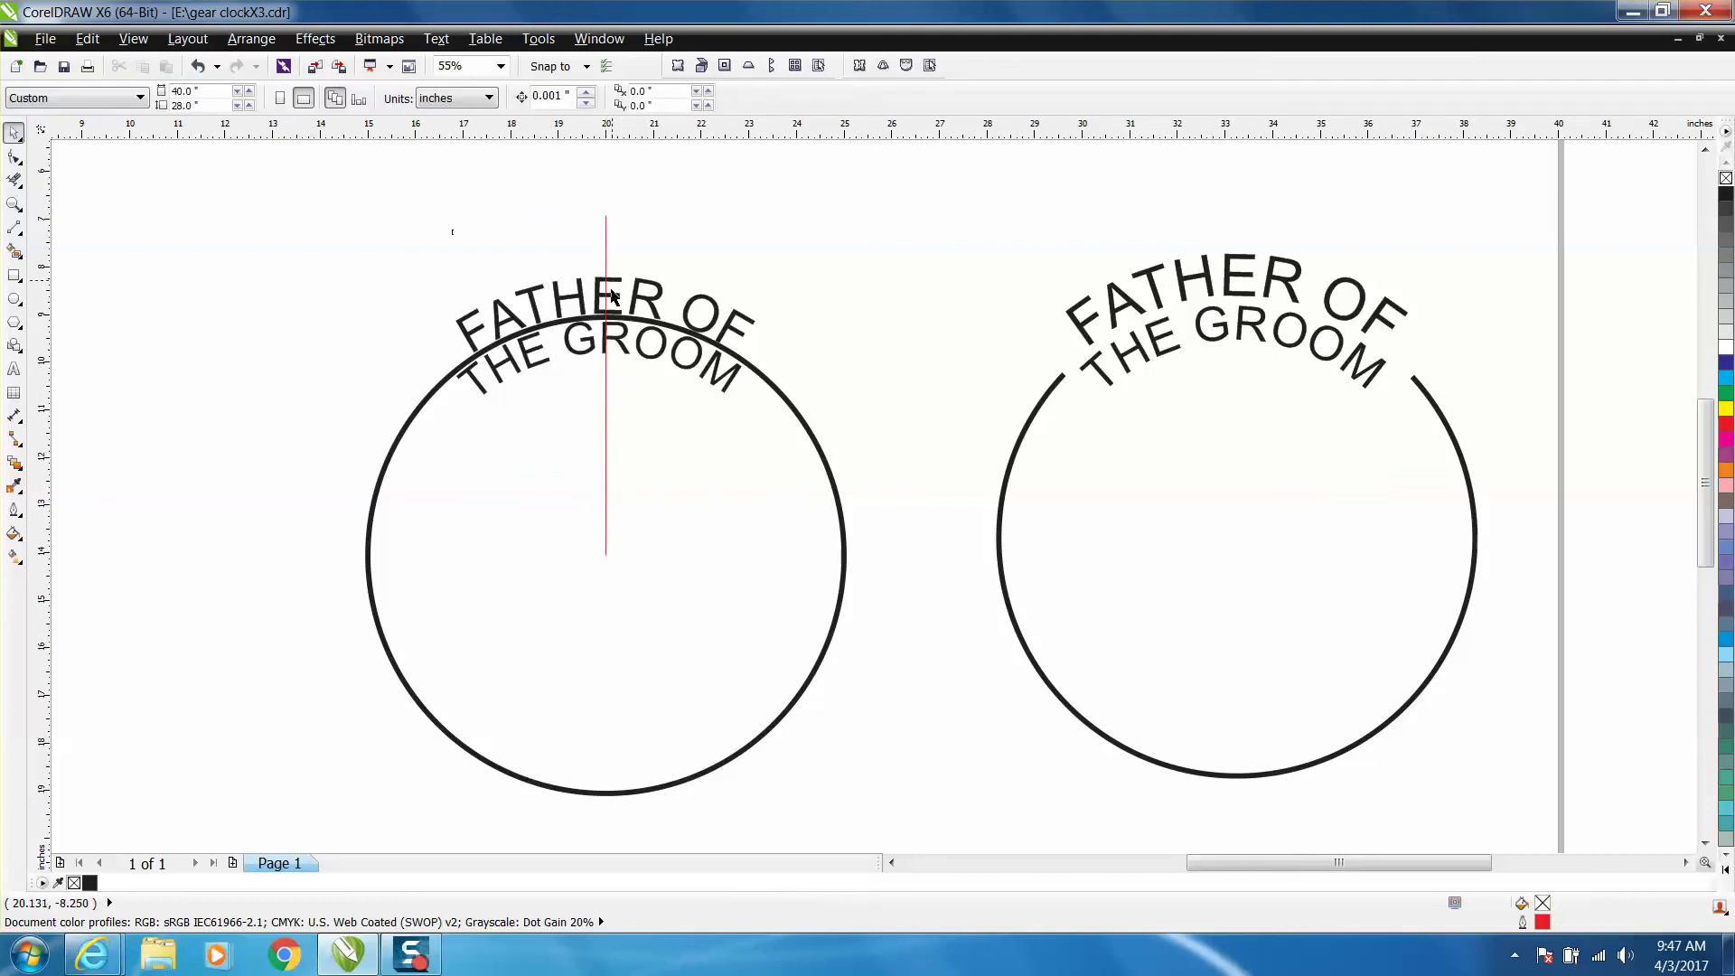
{"action": "left_click", "coordinate": [605, 361]}
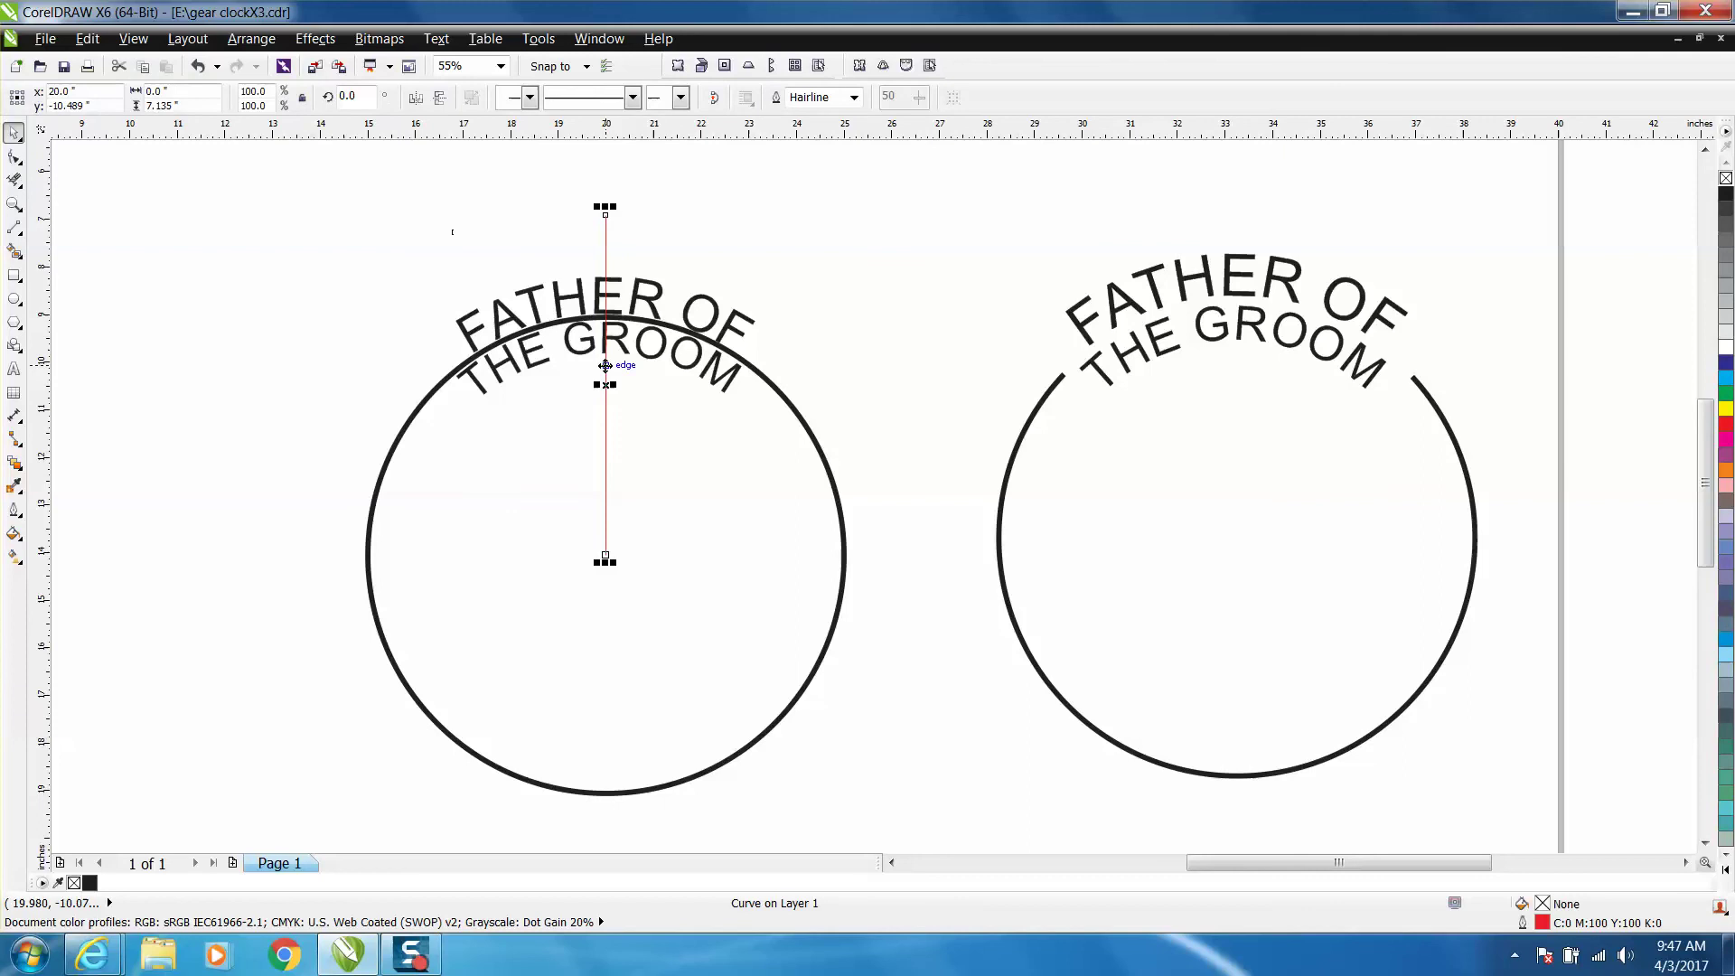
{"action": "key", "text": "F10"}
{"action": "left_click", "coordinate": [15, 131]}
{"action": "left_click", "coordinate": [608, 384]}
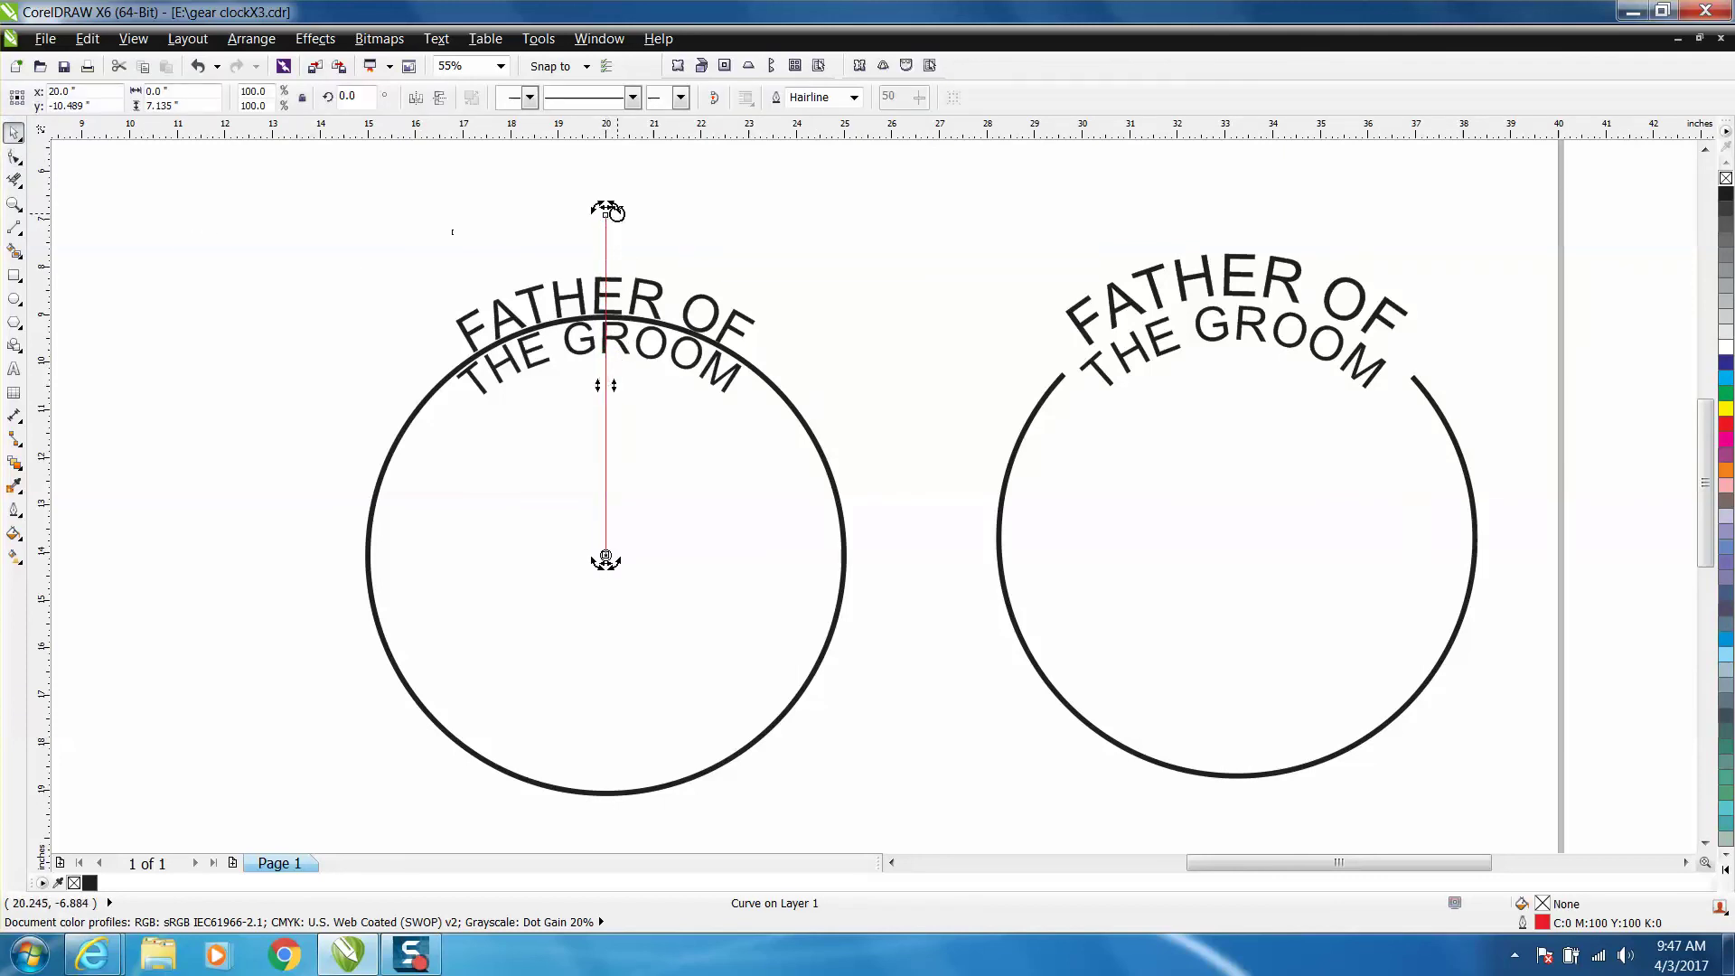
{"action": "left_click_drag", "start_coordinate": [615, 211], "coordinate": [377, 290]}
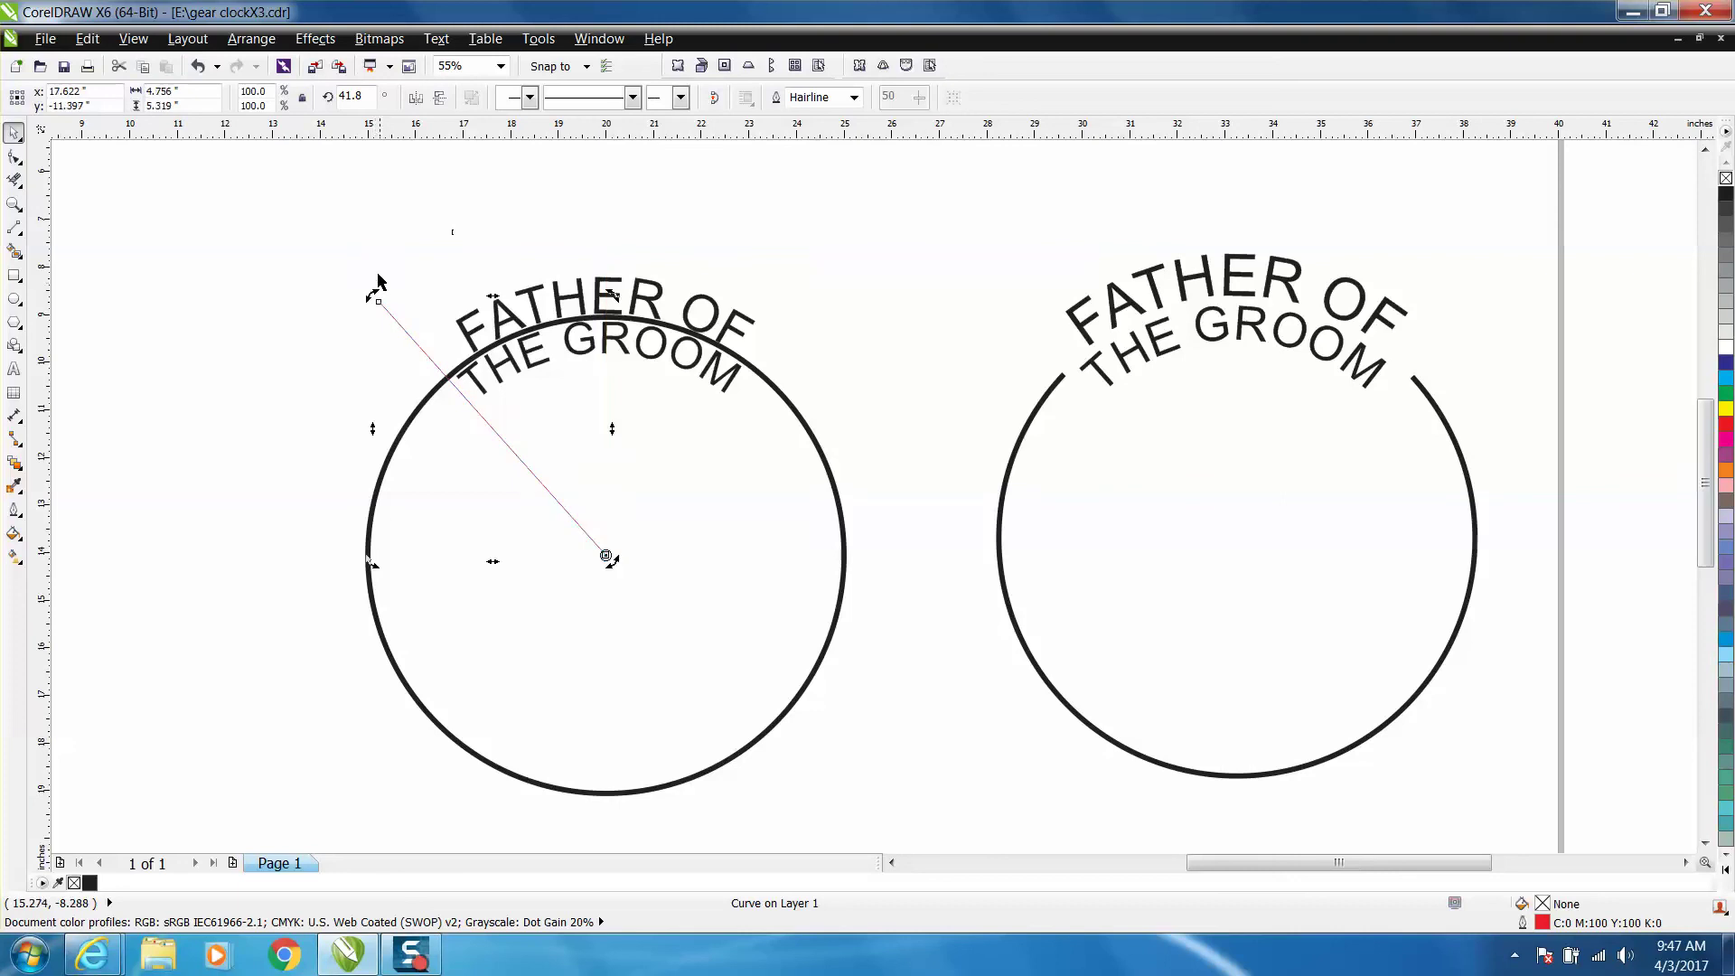
Step: Set the left line's rotation to exactly 42°
{"action": "left_click", "coordinate": [361, 96]}
{"action": "type", "text": "42"}
{"action": "key", "text": "Return"}
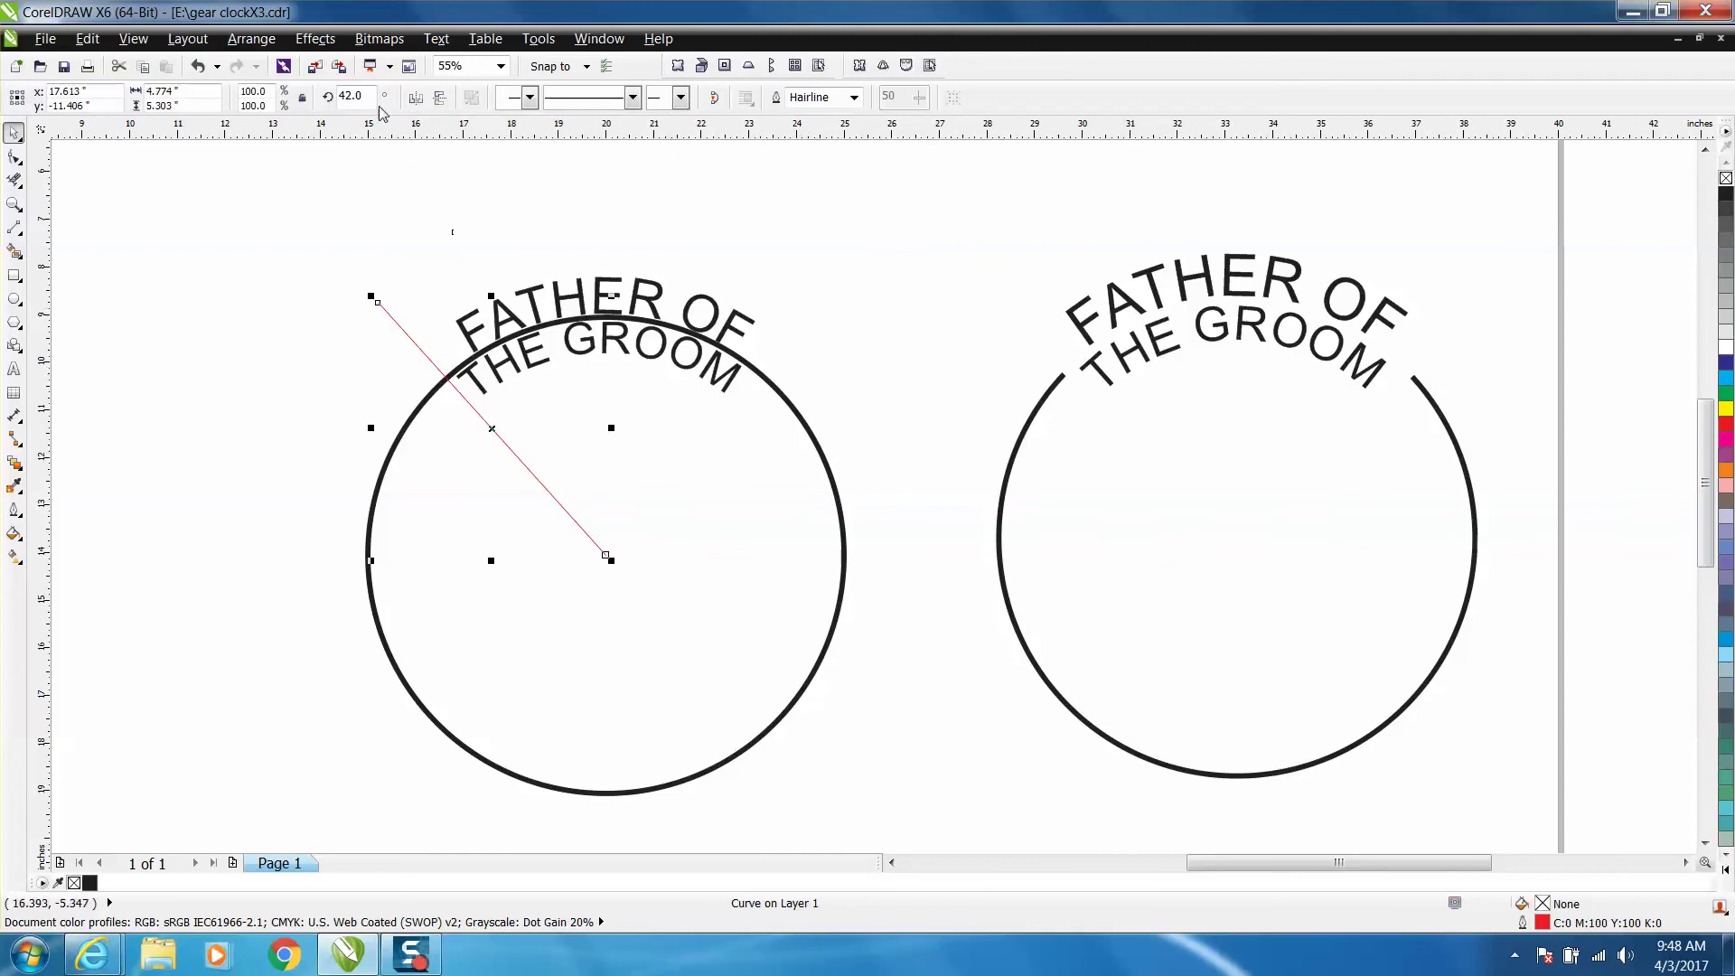
Step: Rotate a copy of the line to 318°, mirroring it into a V
{"action": "left_click", "coordinate": [318, 97]}
{"action": "type", "text": "318"}
{"action": "key", "text": "Return"}
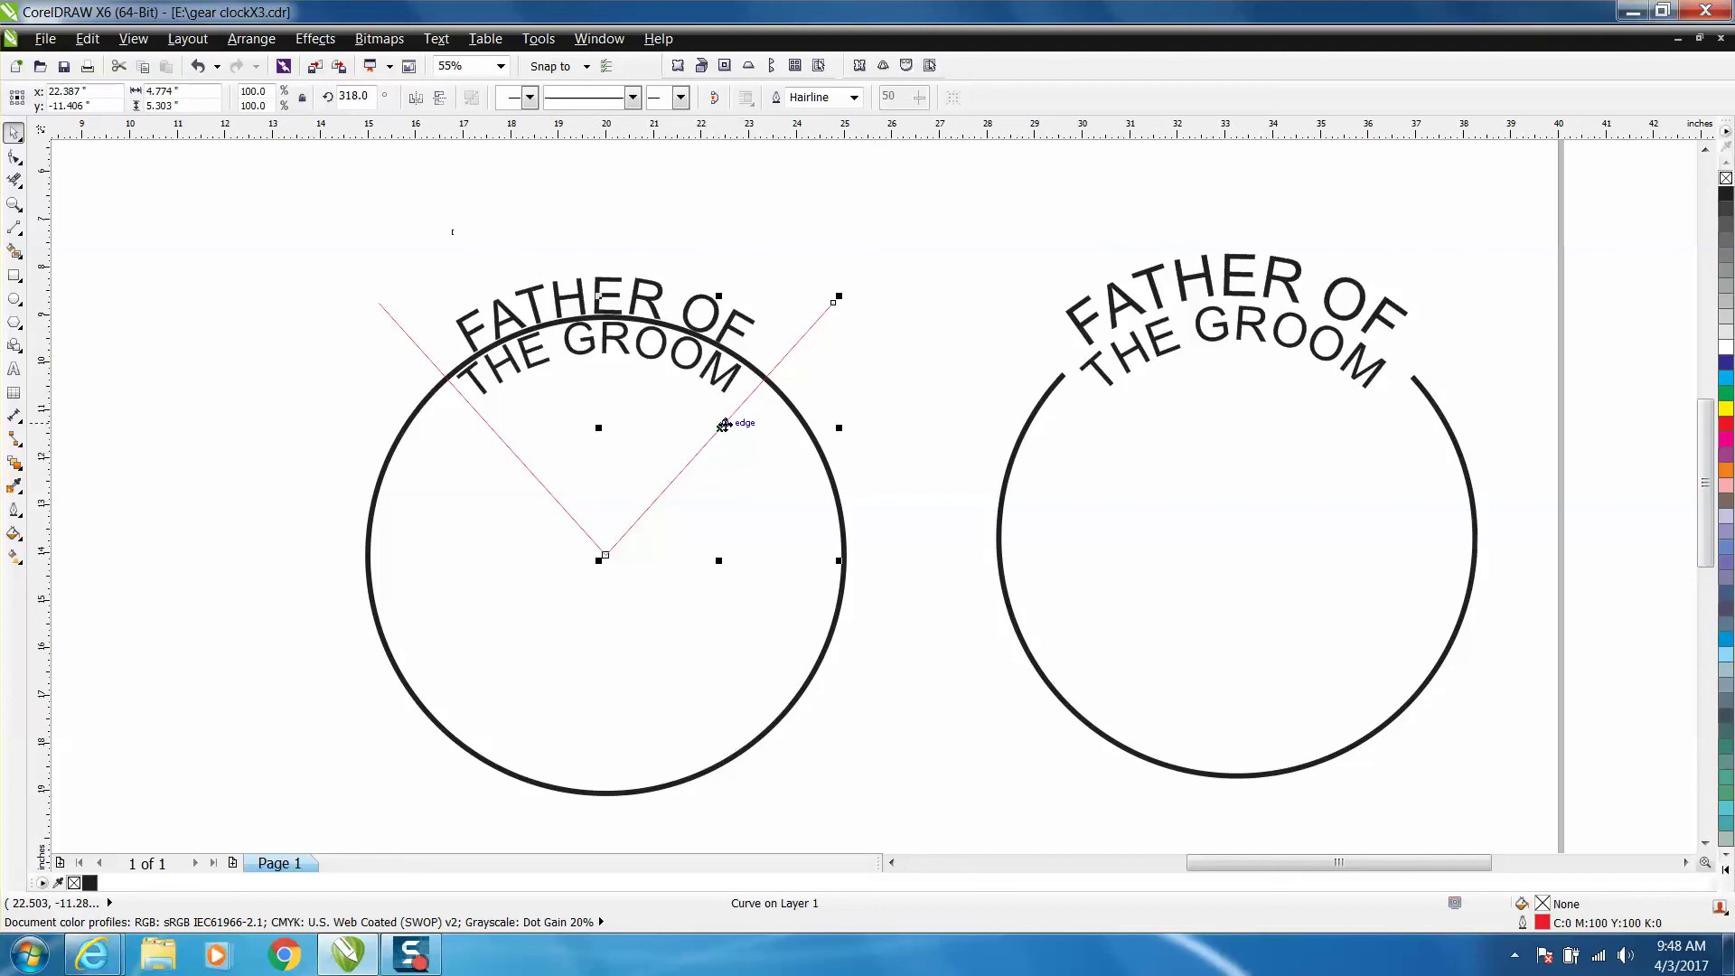
{"action": "left_click", "coordinate": [722, 425]}
{"action": "double_click", "coordinate": [375, 94]}
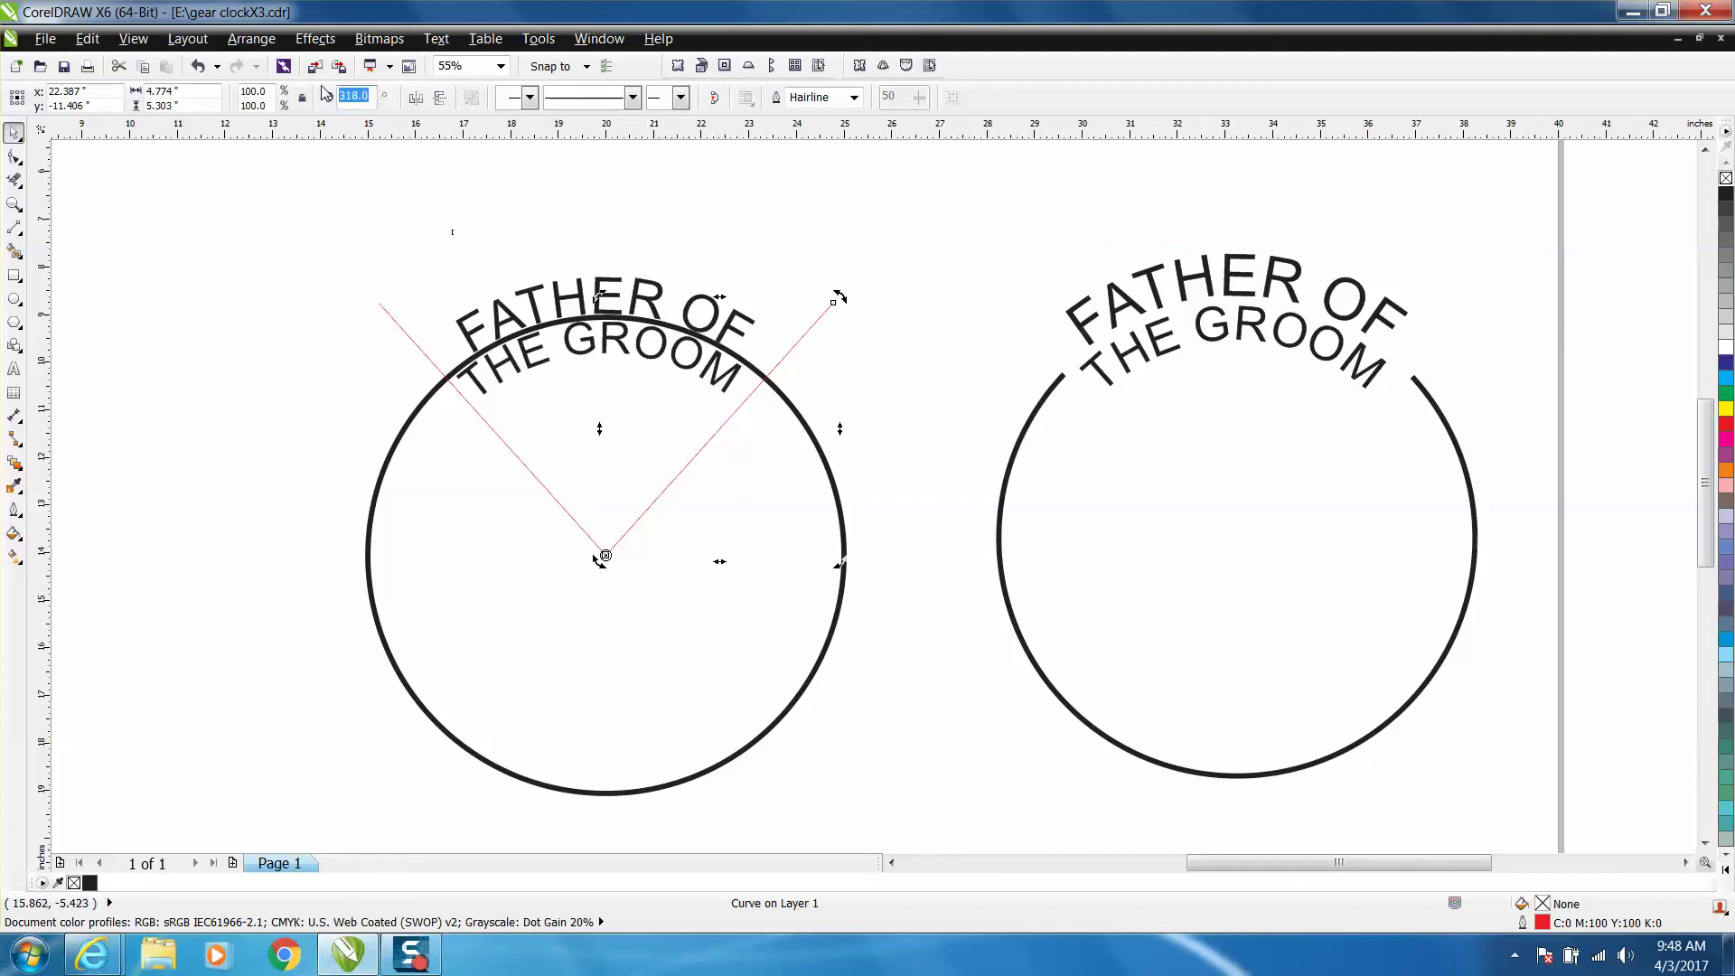
Step: Widen the right line to 320° and cut the circle's arc beneath the text
{"action": "type", "text": "320"}
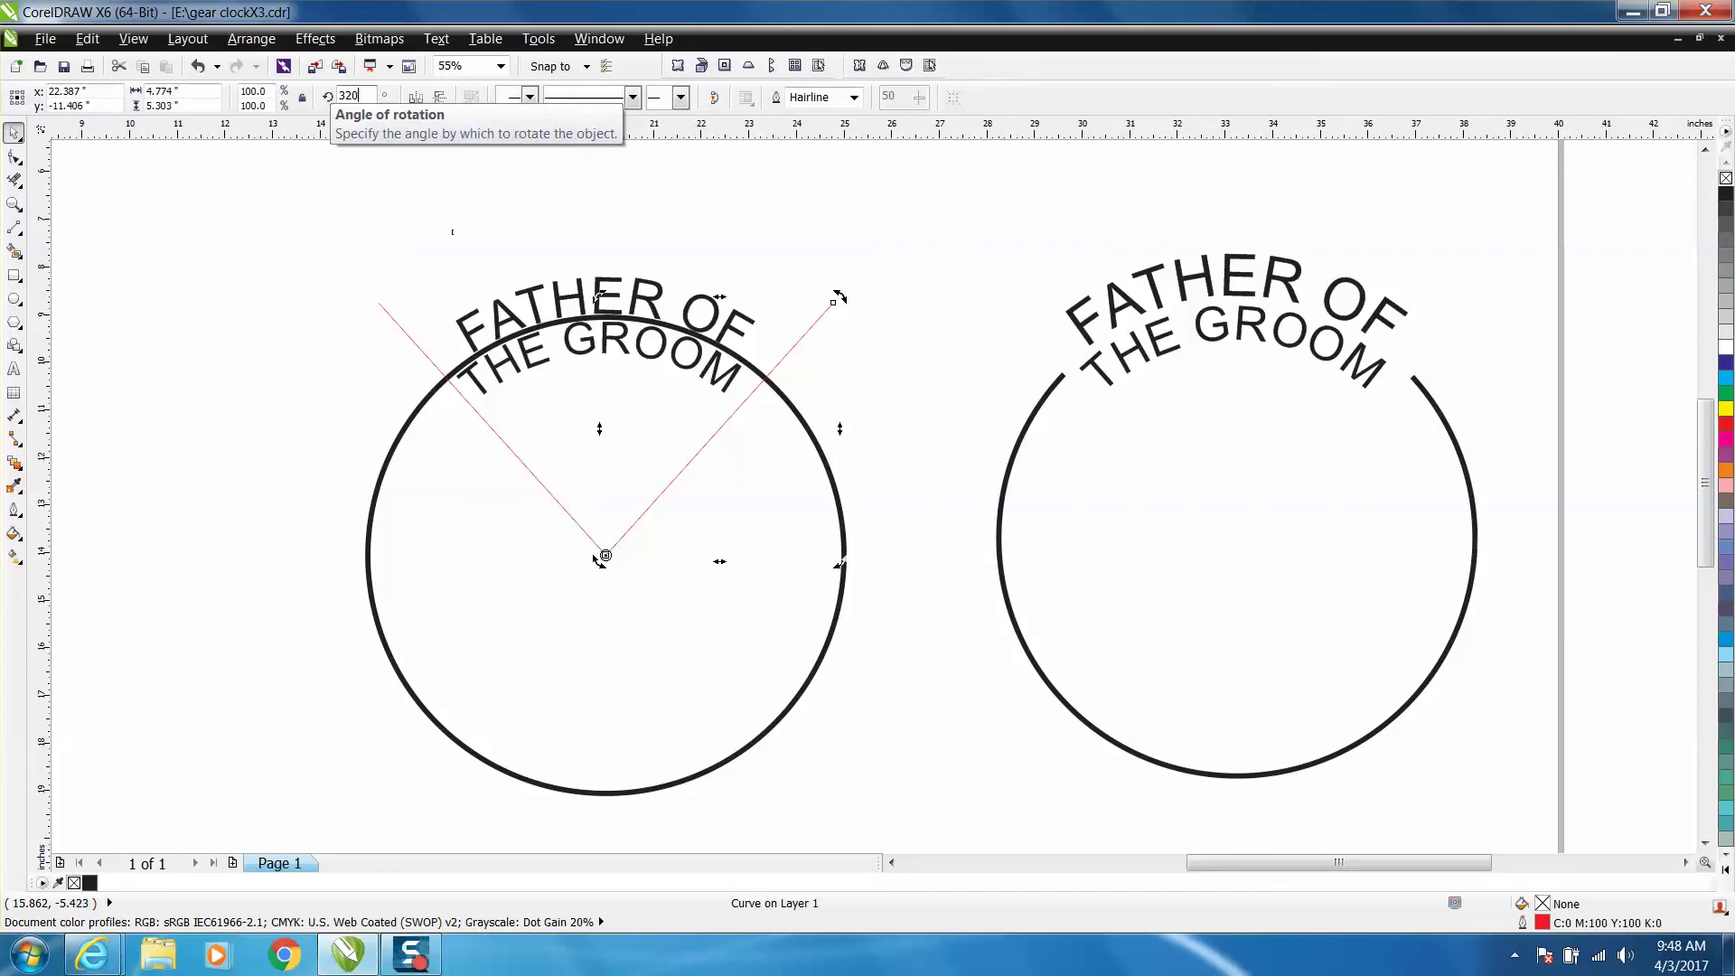
{"action": "key", "text": "Return"}
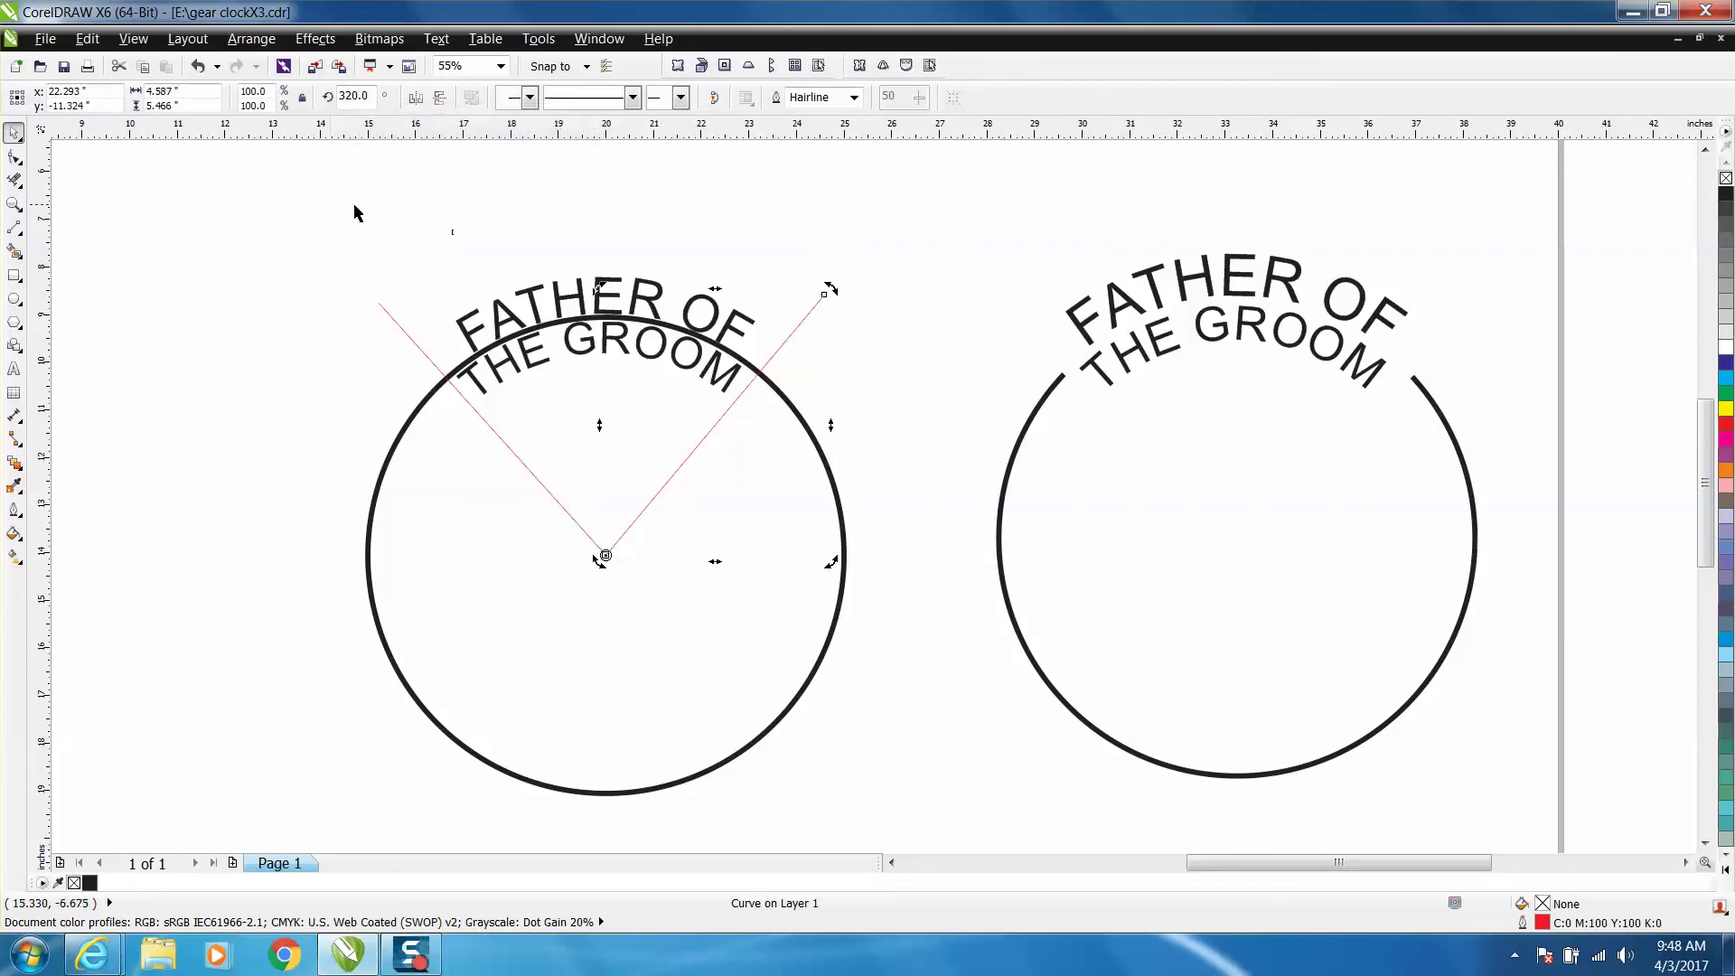
{"action": "left_click", "coordinate": [16, 184]}
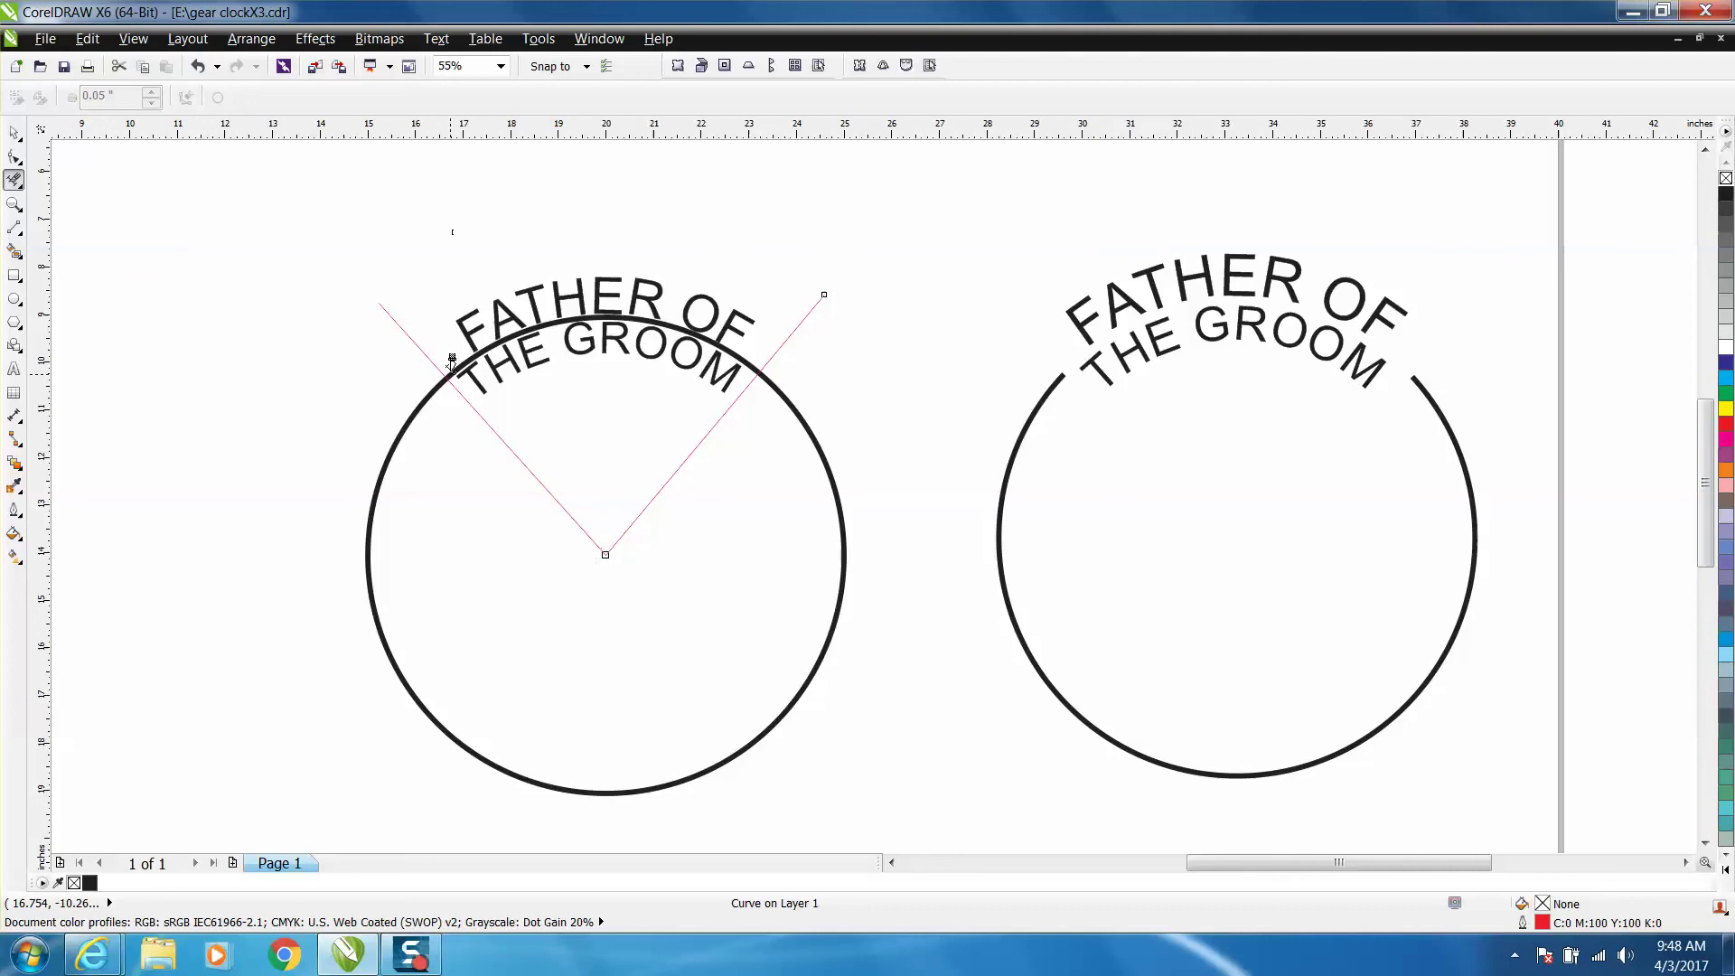
Step: Delete both diagonal guide lines
{"action": "left_click", "coordinate": [14, 133]}
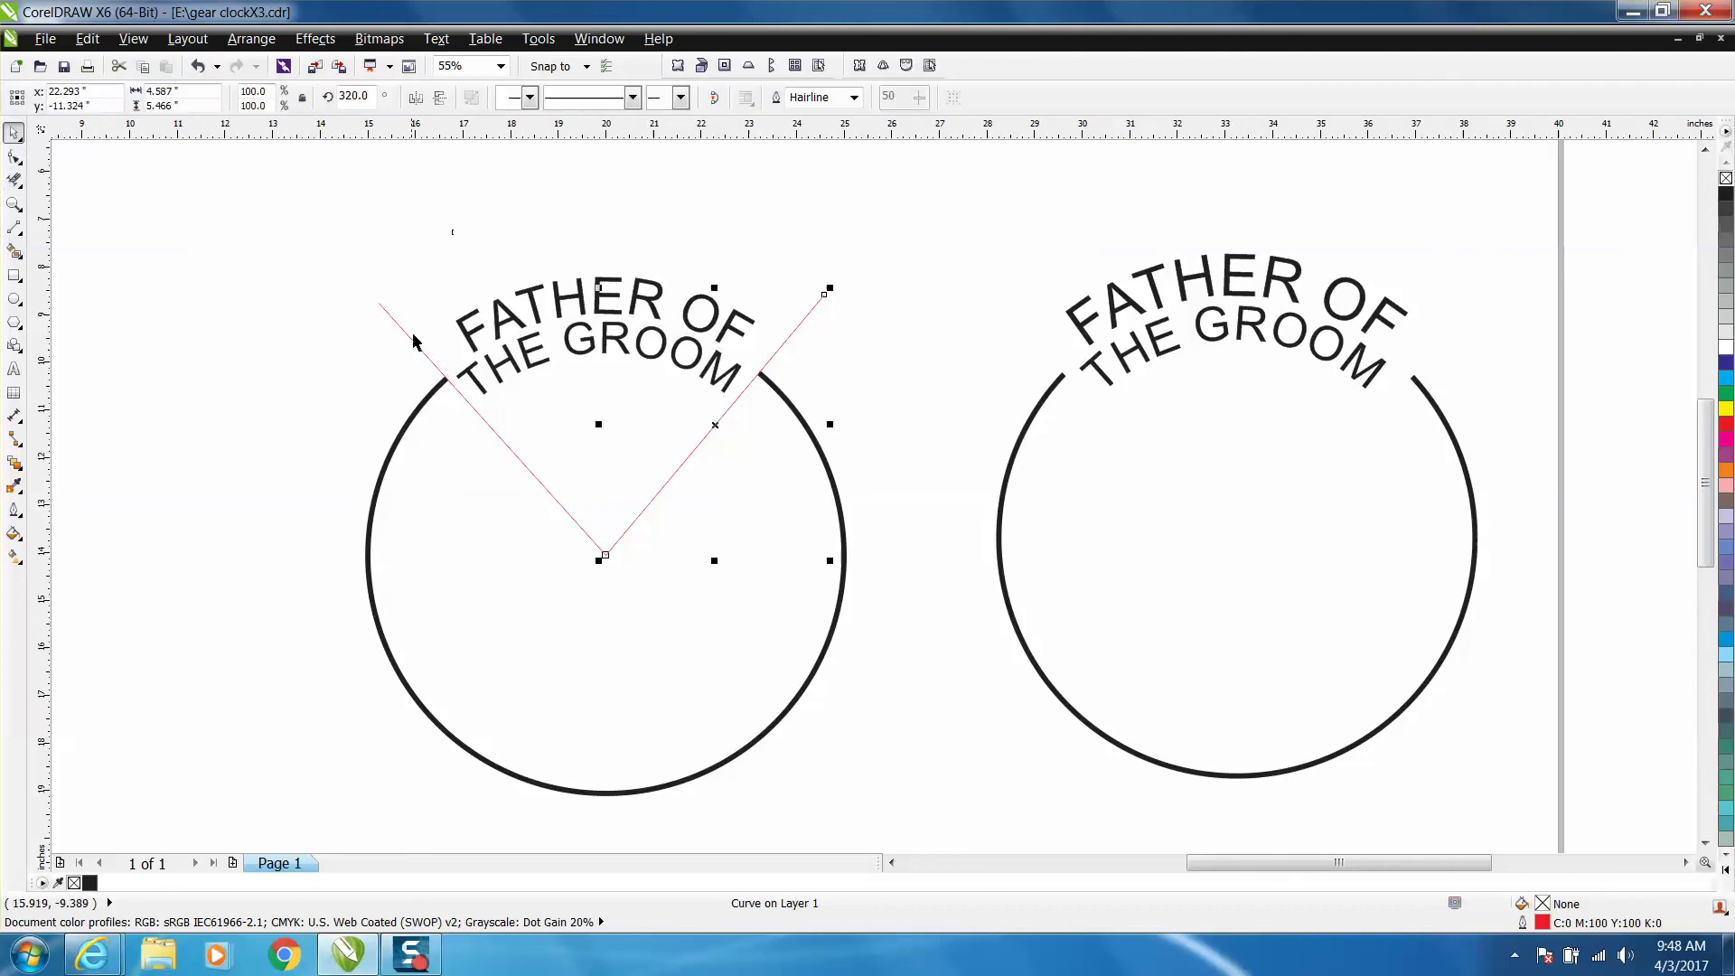
{"action": "key", "text": "Delete"}
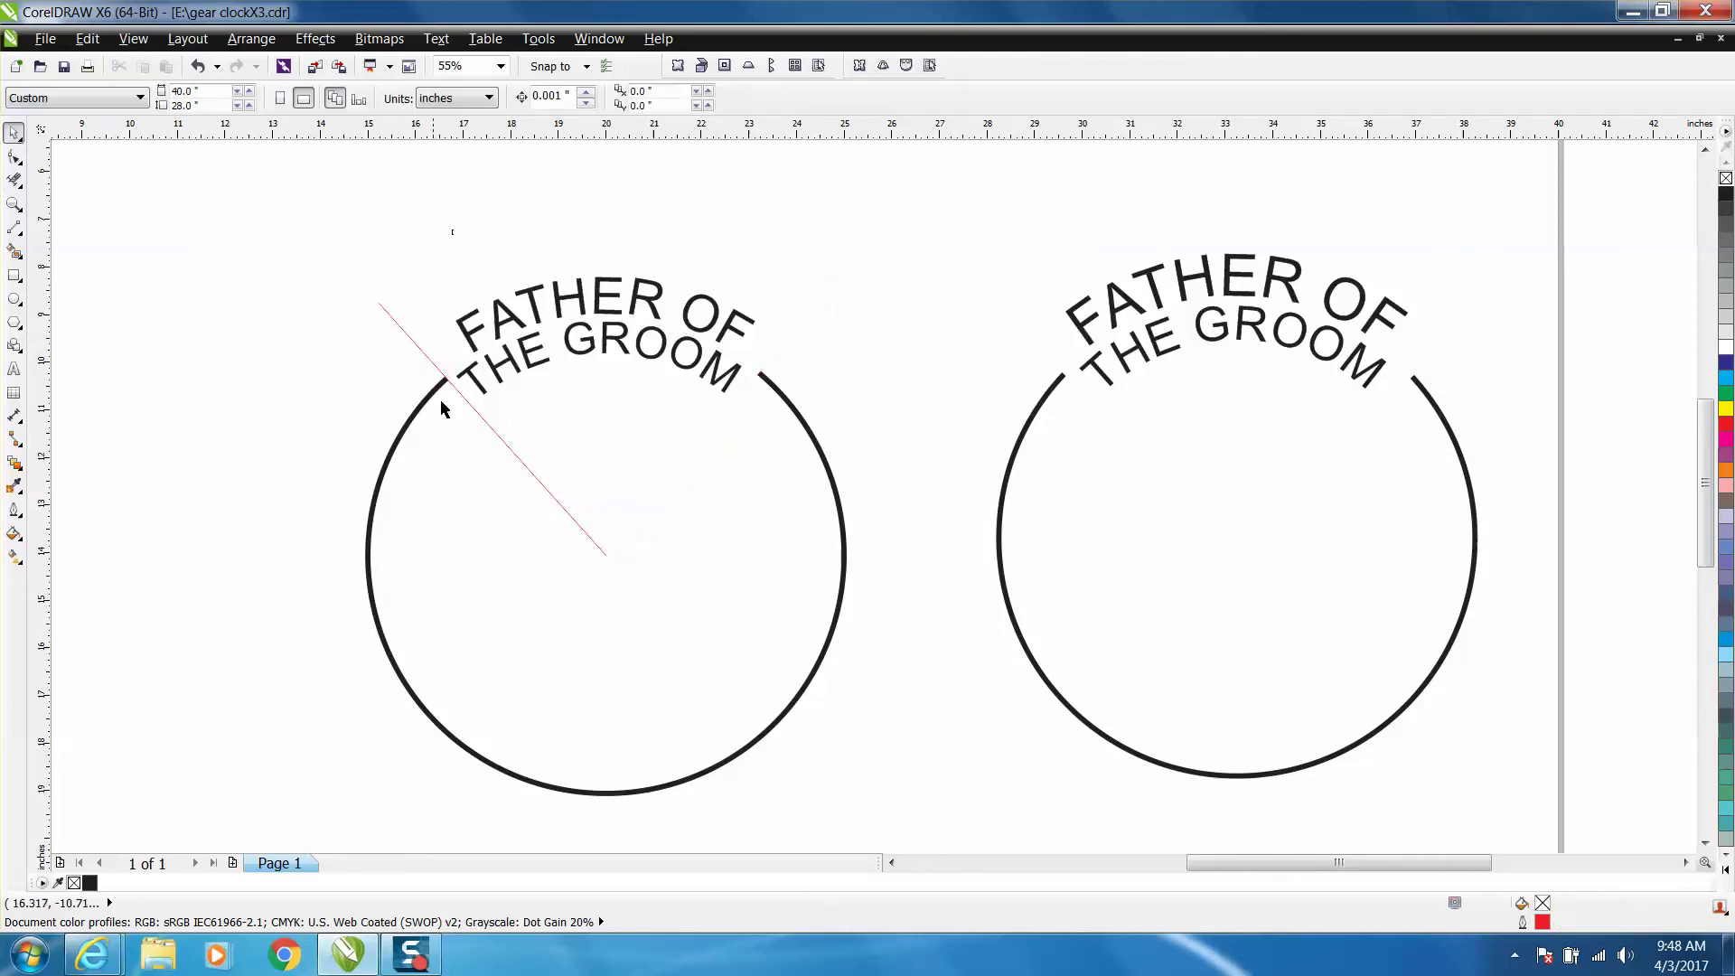
{"action": "left_click", "coordinate": [478, 412]}
{"action": "key", "text": "Delete"}
{"action": "left_click", "coordinate": [605, 793]}
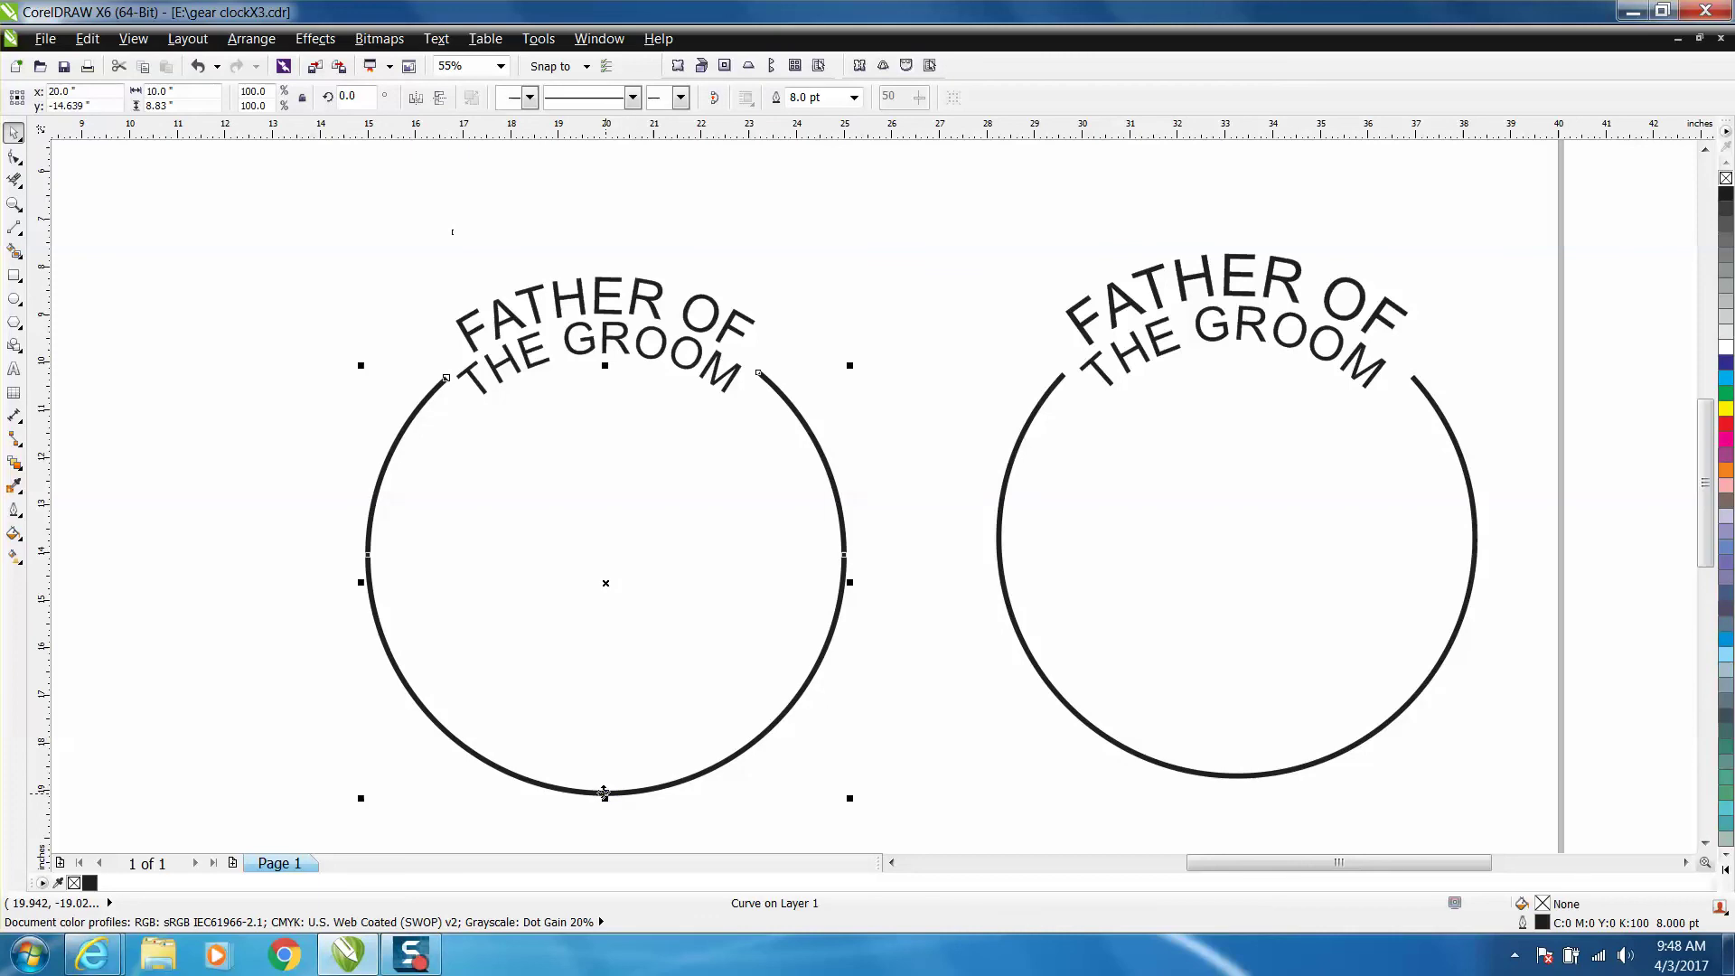
{"action": "left_click_drag", "start_coordinate": [604, 793], "coordinate": [604, 792]}
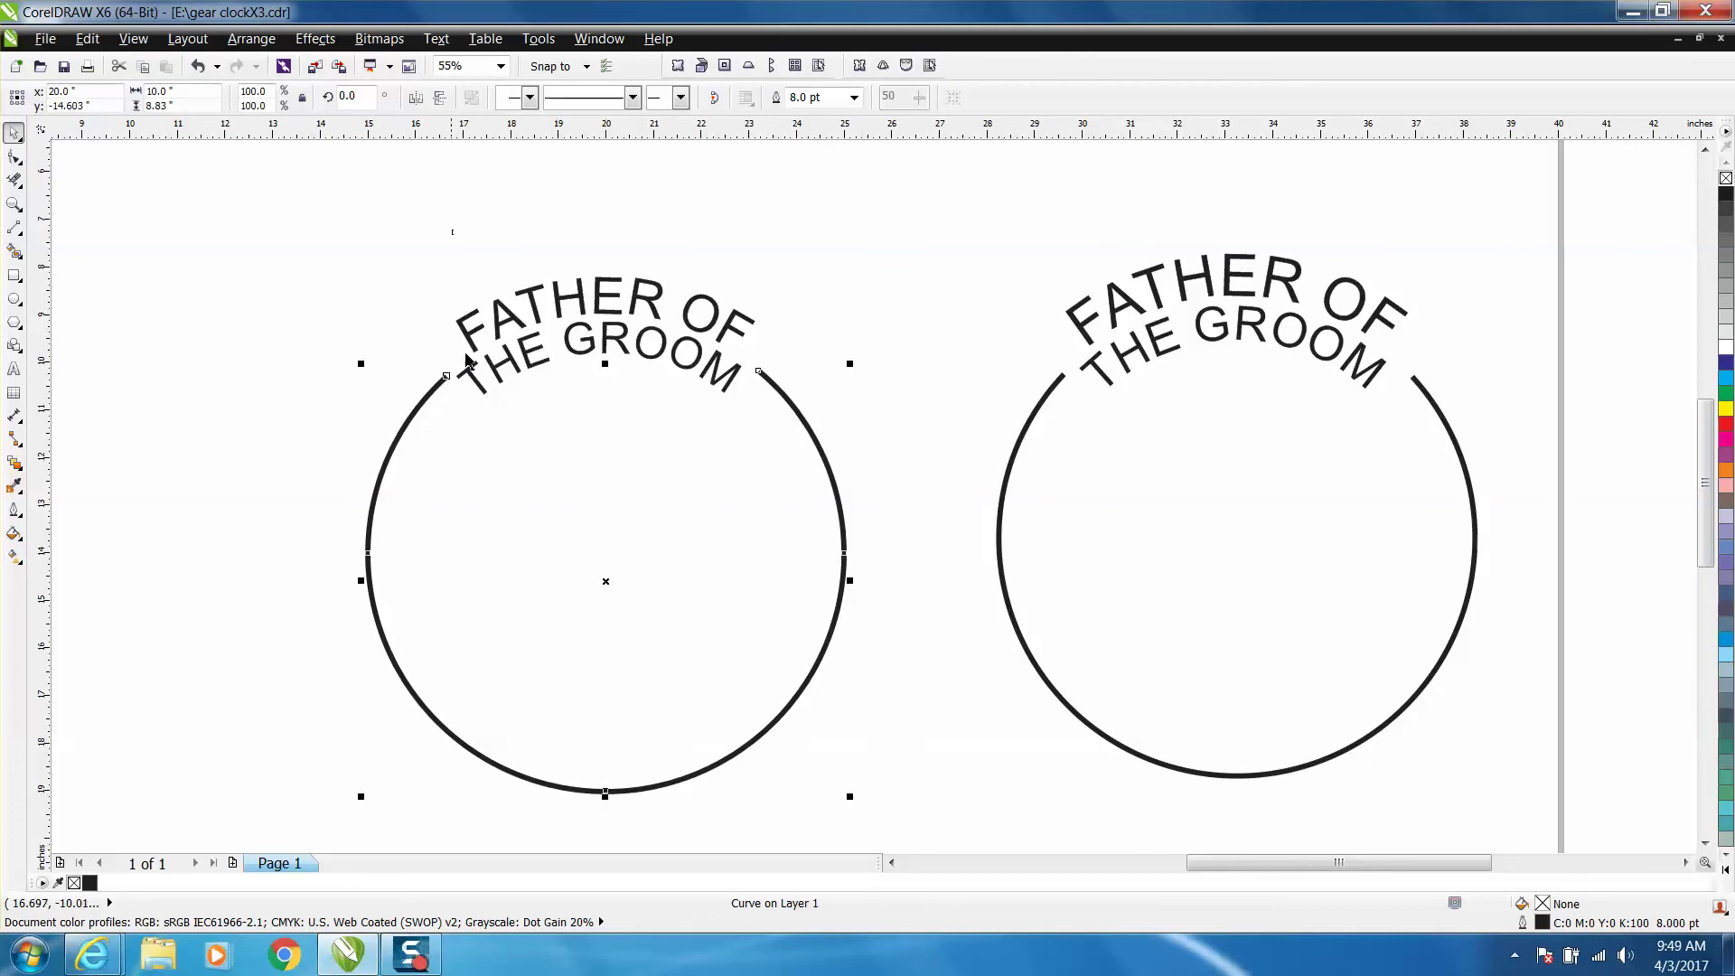
{"action": "left_click", "coordinate": [829, 331]}
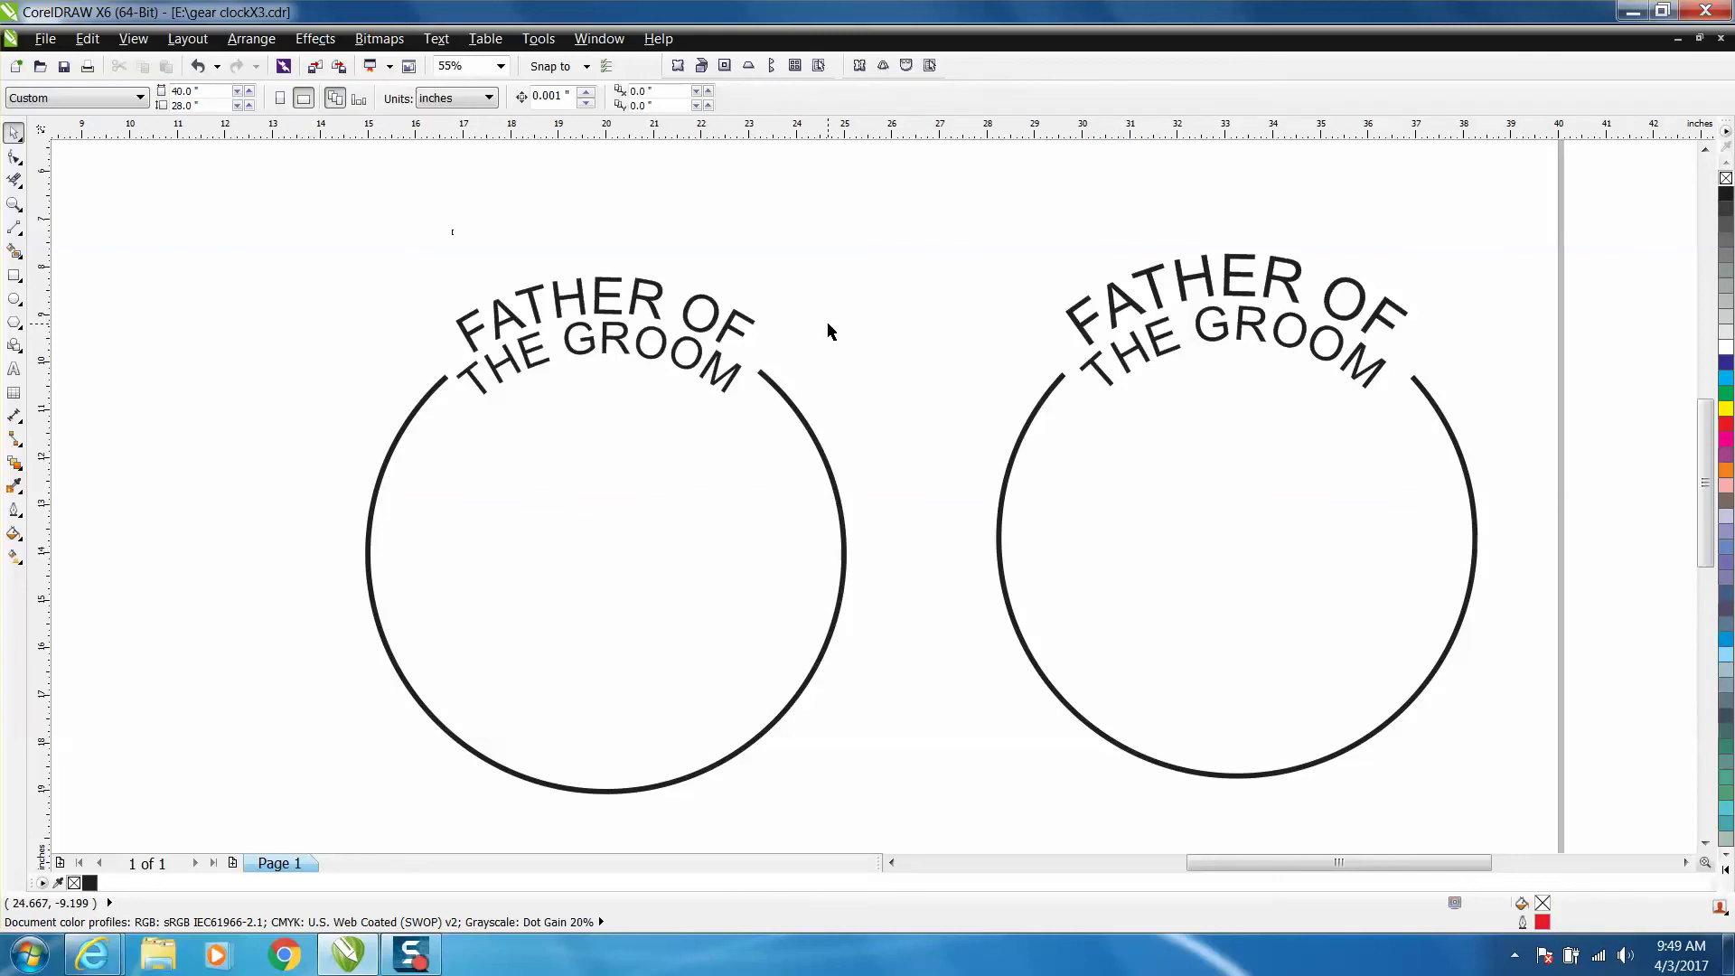